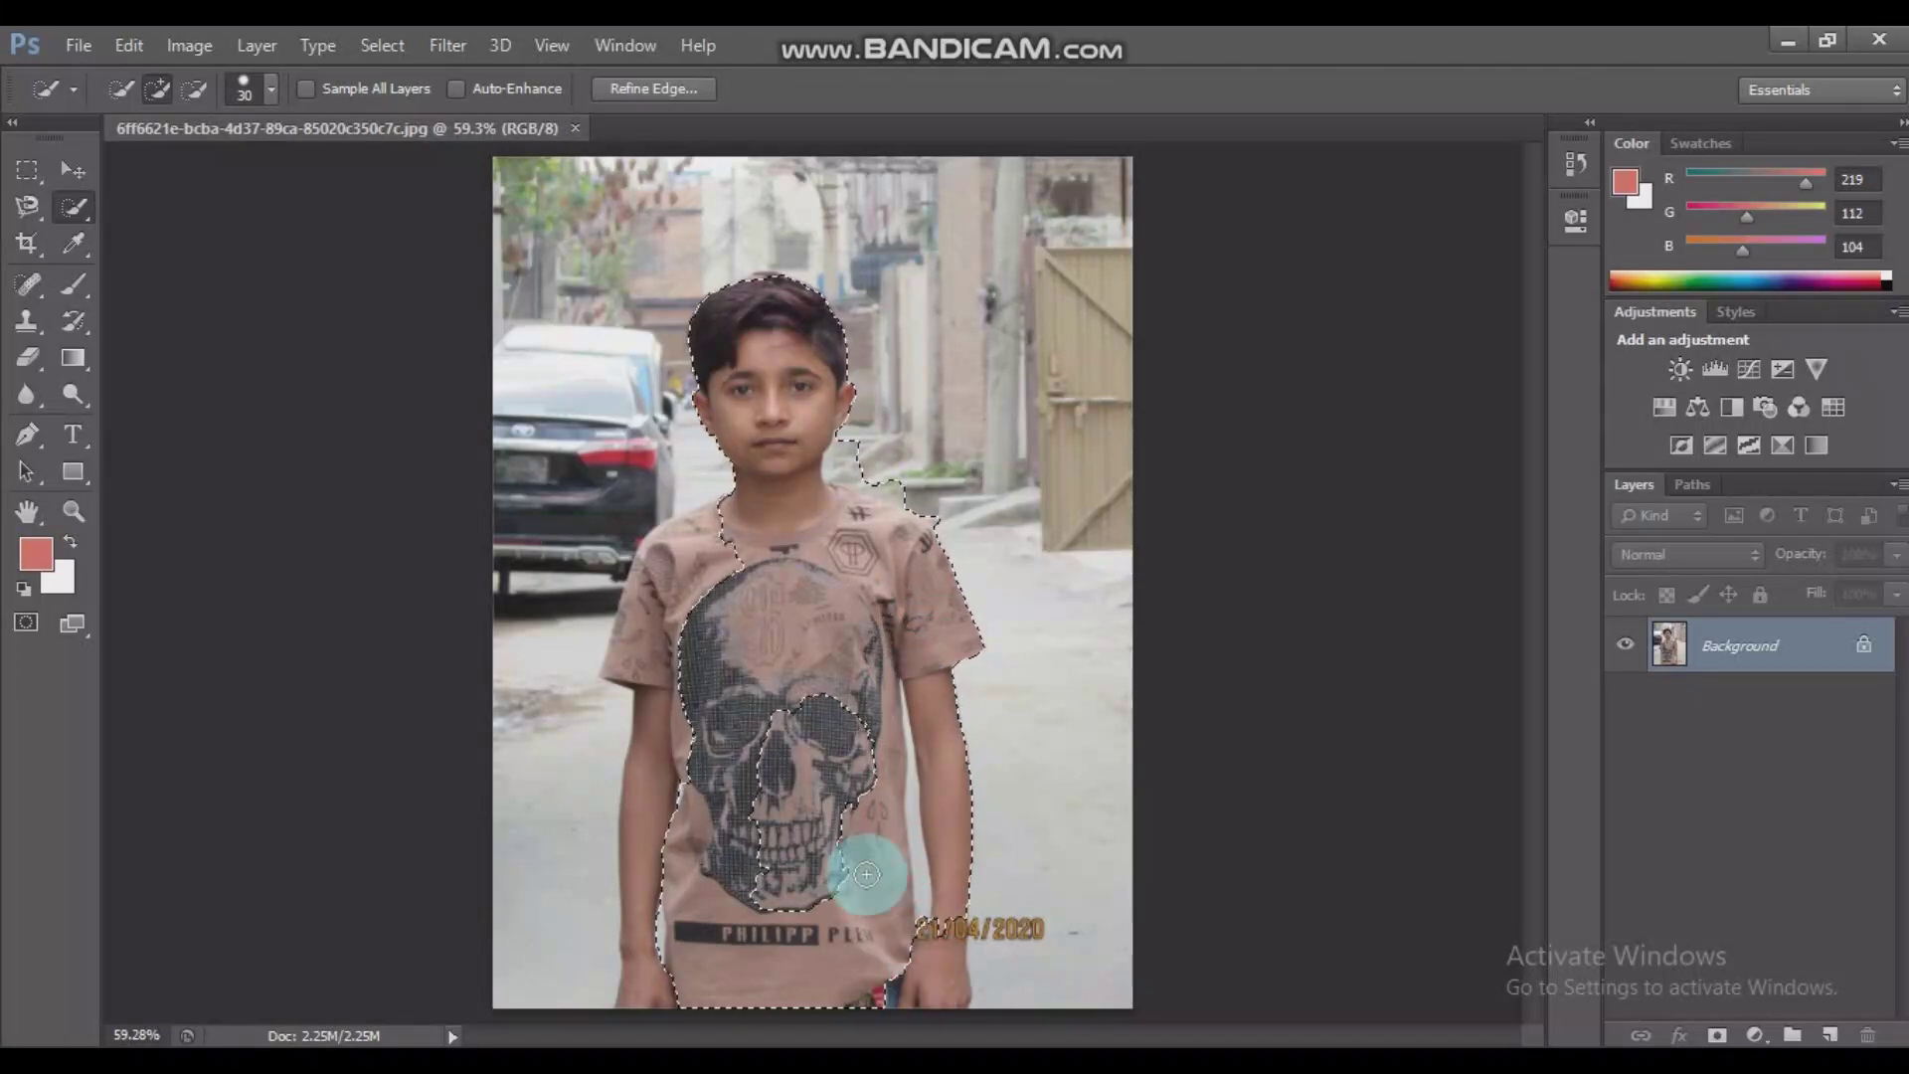
Try to select the boy with the Quick Selection tool, excluding the street beside his arms, and clear the selection
mouse_move(648, 834)
mouse_down()
mouse_move(707, 540)
mouse_move(653, 571)
mouse_move(622, 708)
mouse_up()
mouse_move(647, 822)
mouse_down()
mouse_move(659, 702)
mouse_move(770, 546)
mouse_up()
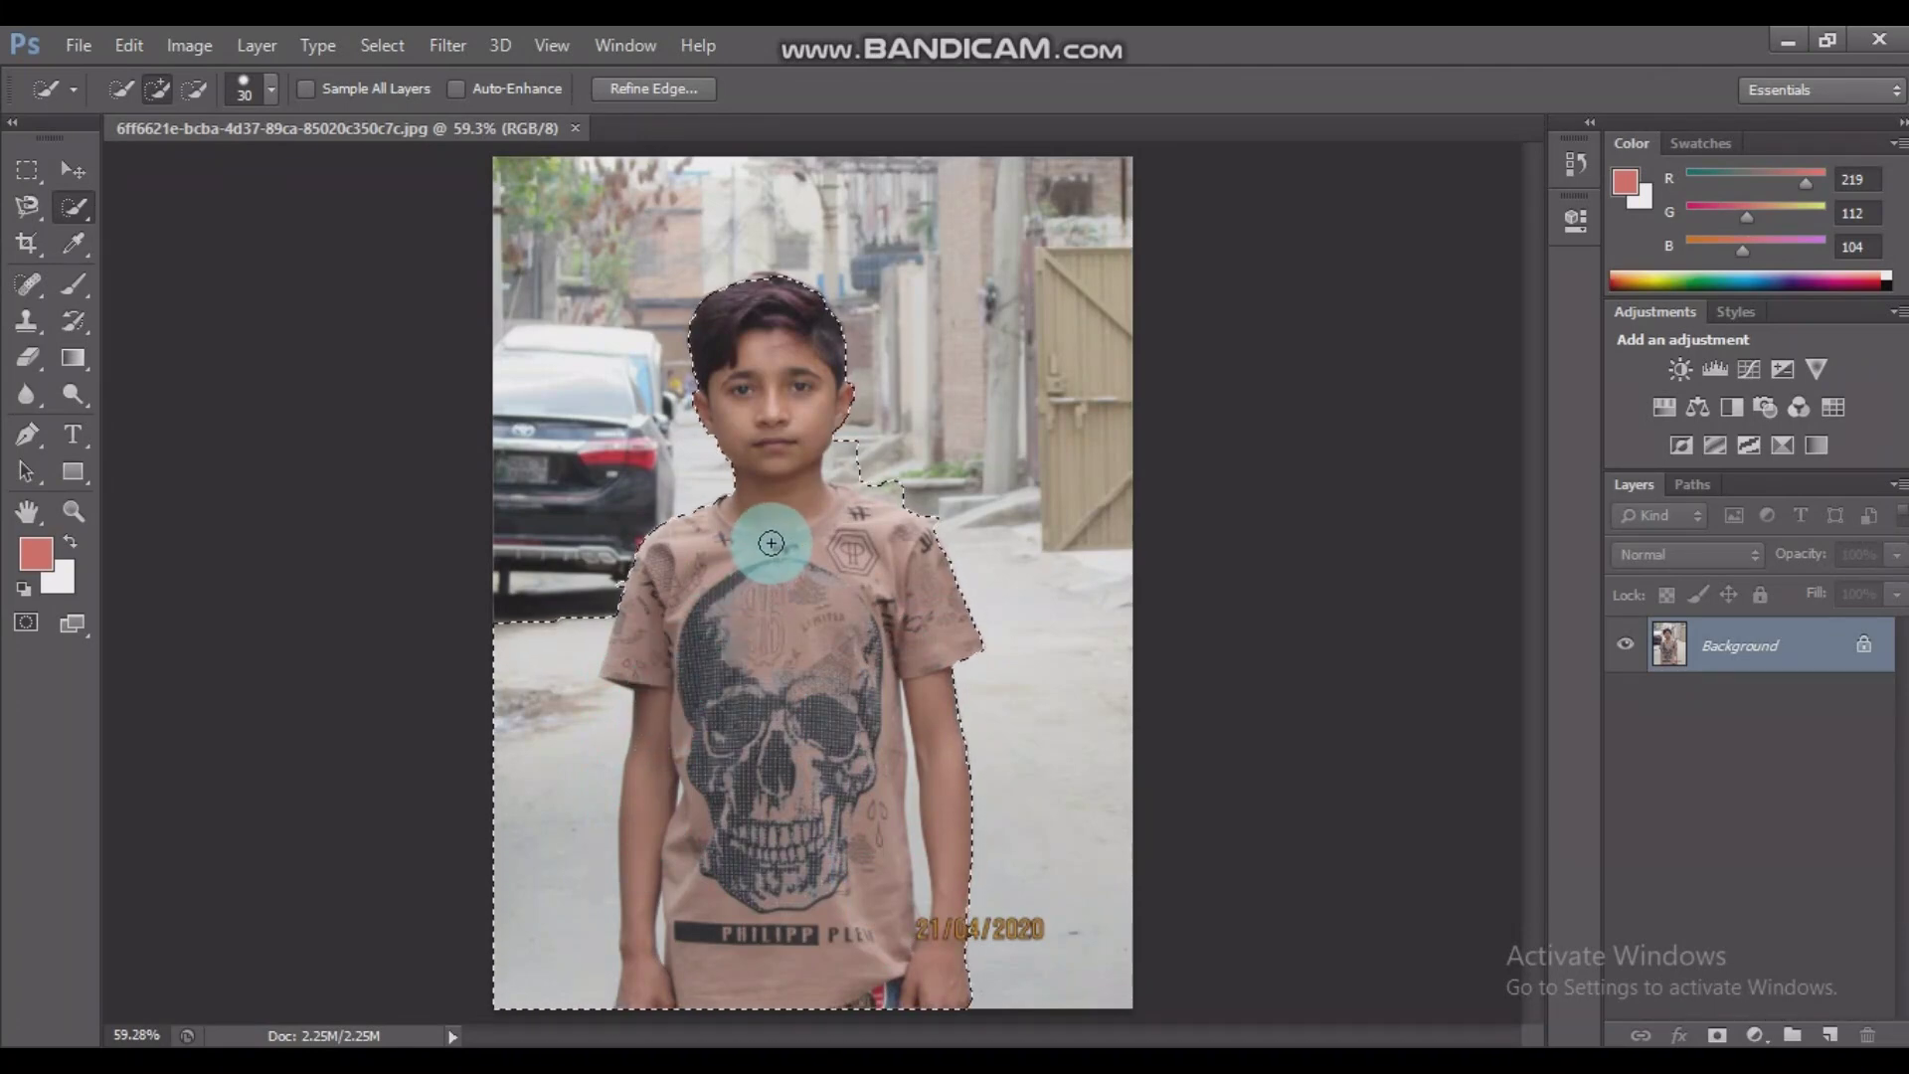
right_click(772, 539)
click(703, 481)
mouse_move(703, 481)
mouse_down()
mouse_move(733, 545)
mouse_move(585, 626)
mouse_move(549, 764)
mouse_move(541, 907)
mouse_up()
mouse_move(709, 631)
mouse_down()
mouse_move(619, 731)
mouse_move(722, 612)
mouse_move(611, 705)
mouse_move(600, 742)
mouse_move(625, 733)
mouse_move(619, 759)
mouse_move(626, 722)
mouse_move(717, 694)
mouse_move(743, 641)
mouse_move(643, 716)
mouse_up()
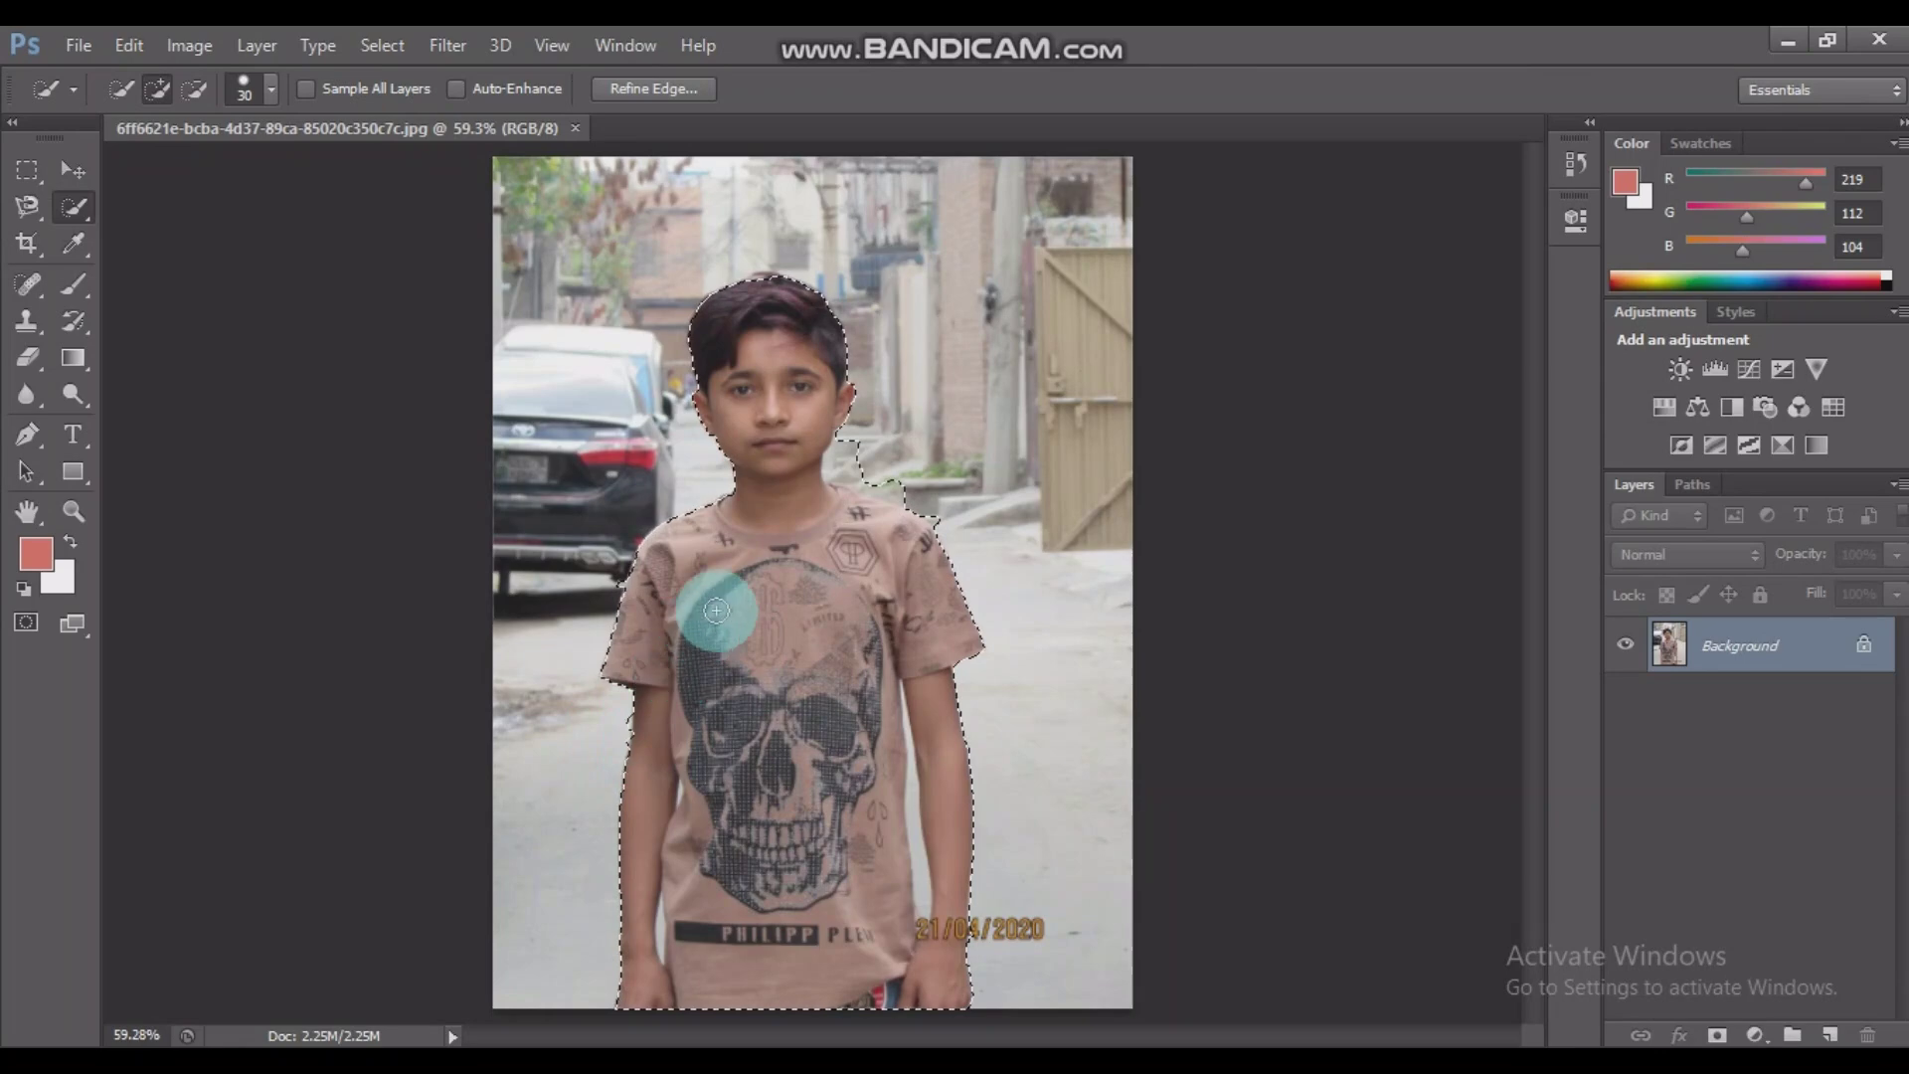
click(76, 171)
key(ctrl+d)
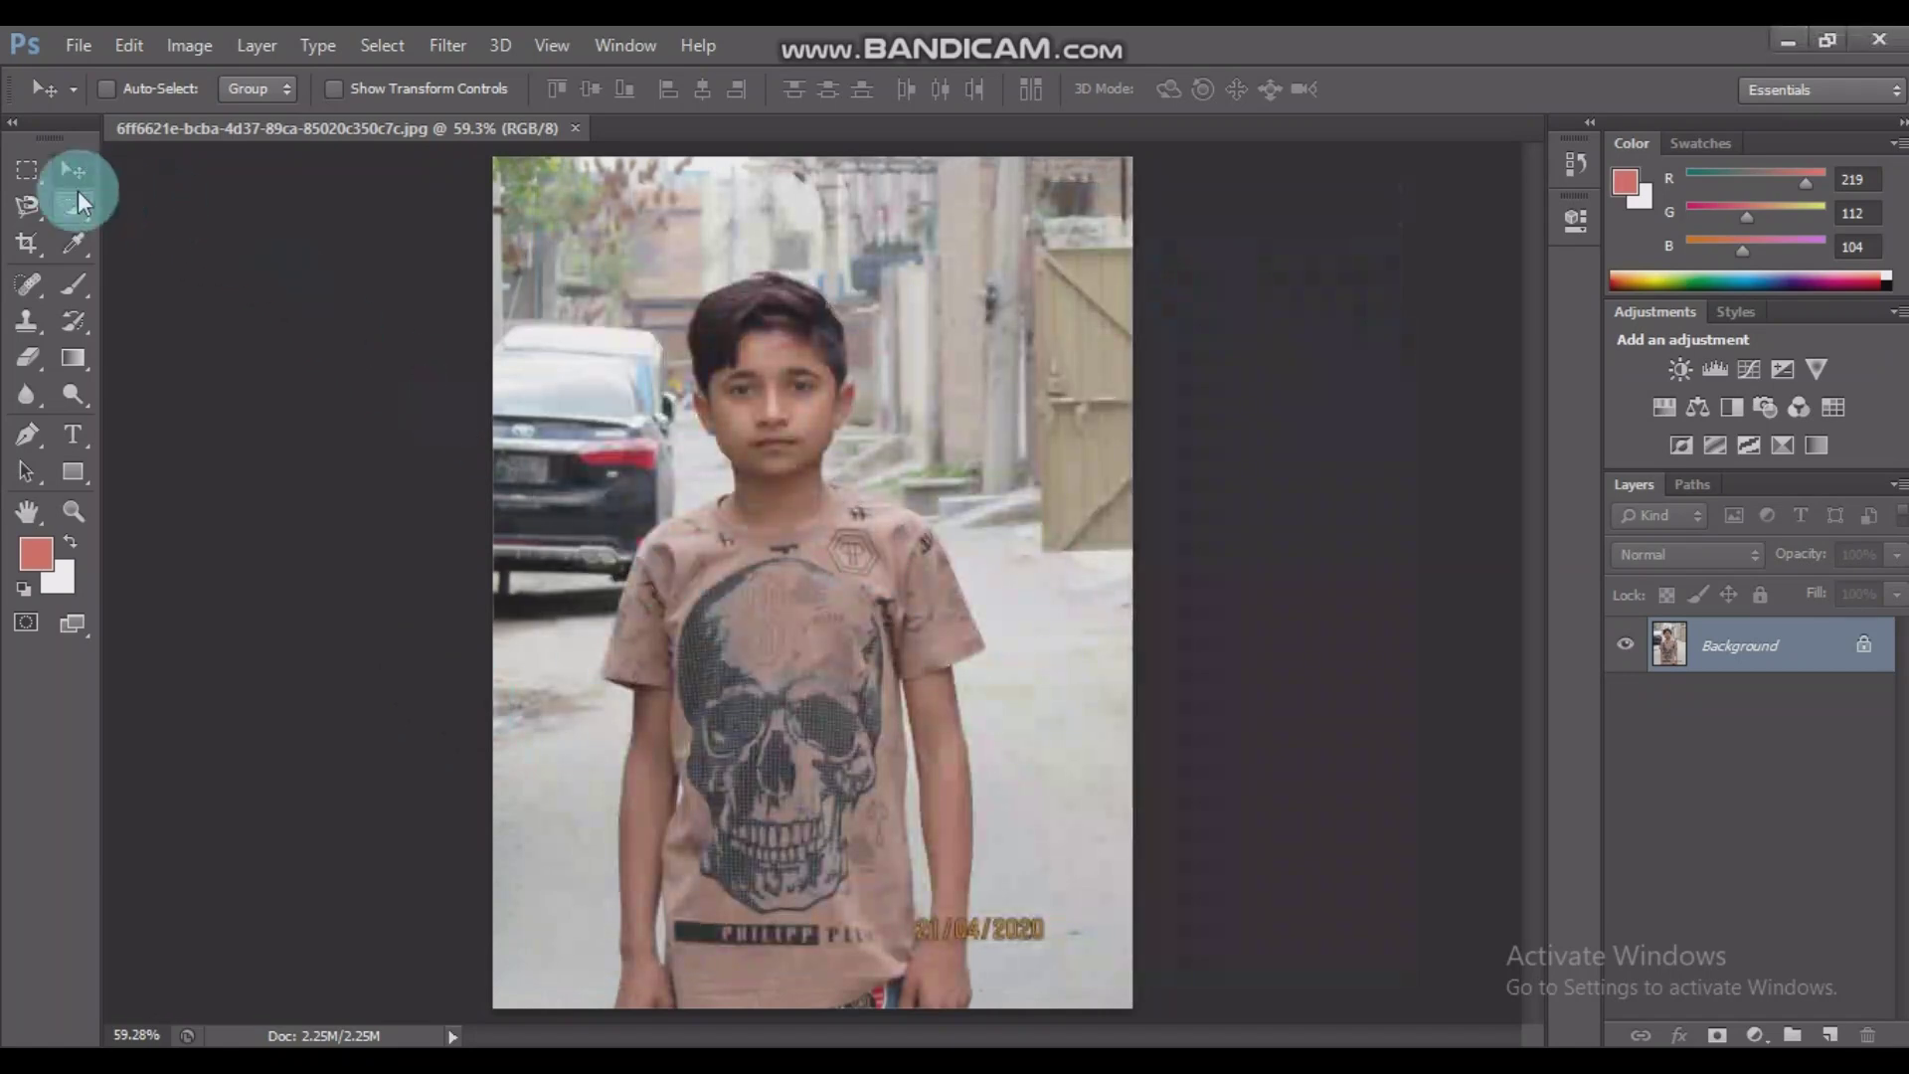
Select the boy's whole figure with the Quick Selection tool and cut him out of the street photo
click(84, 199)
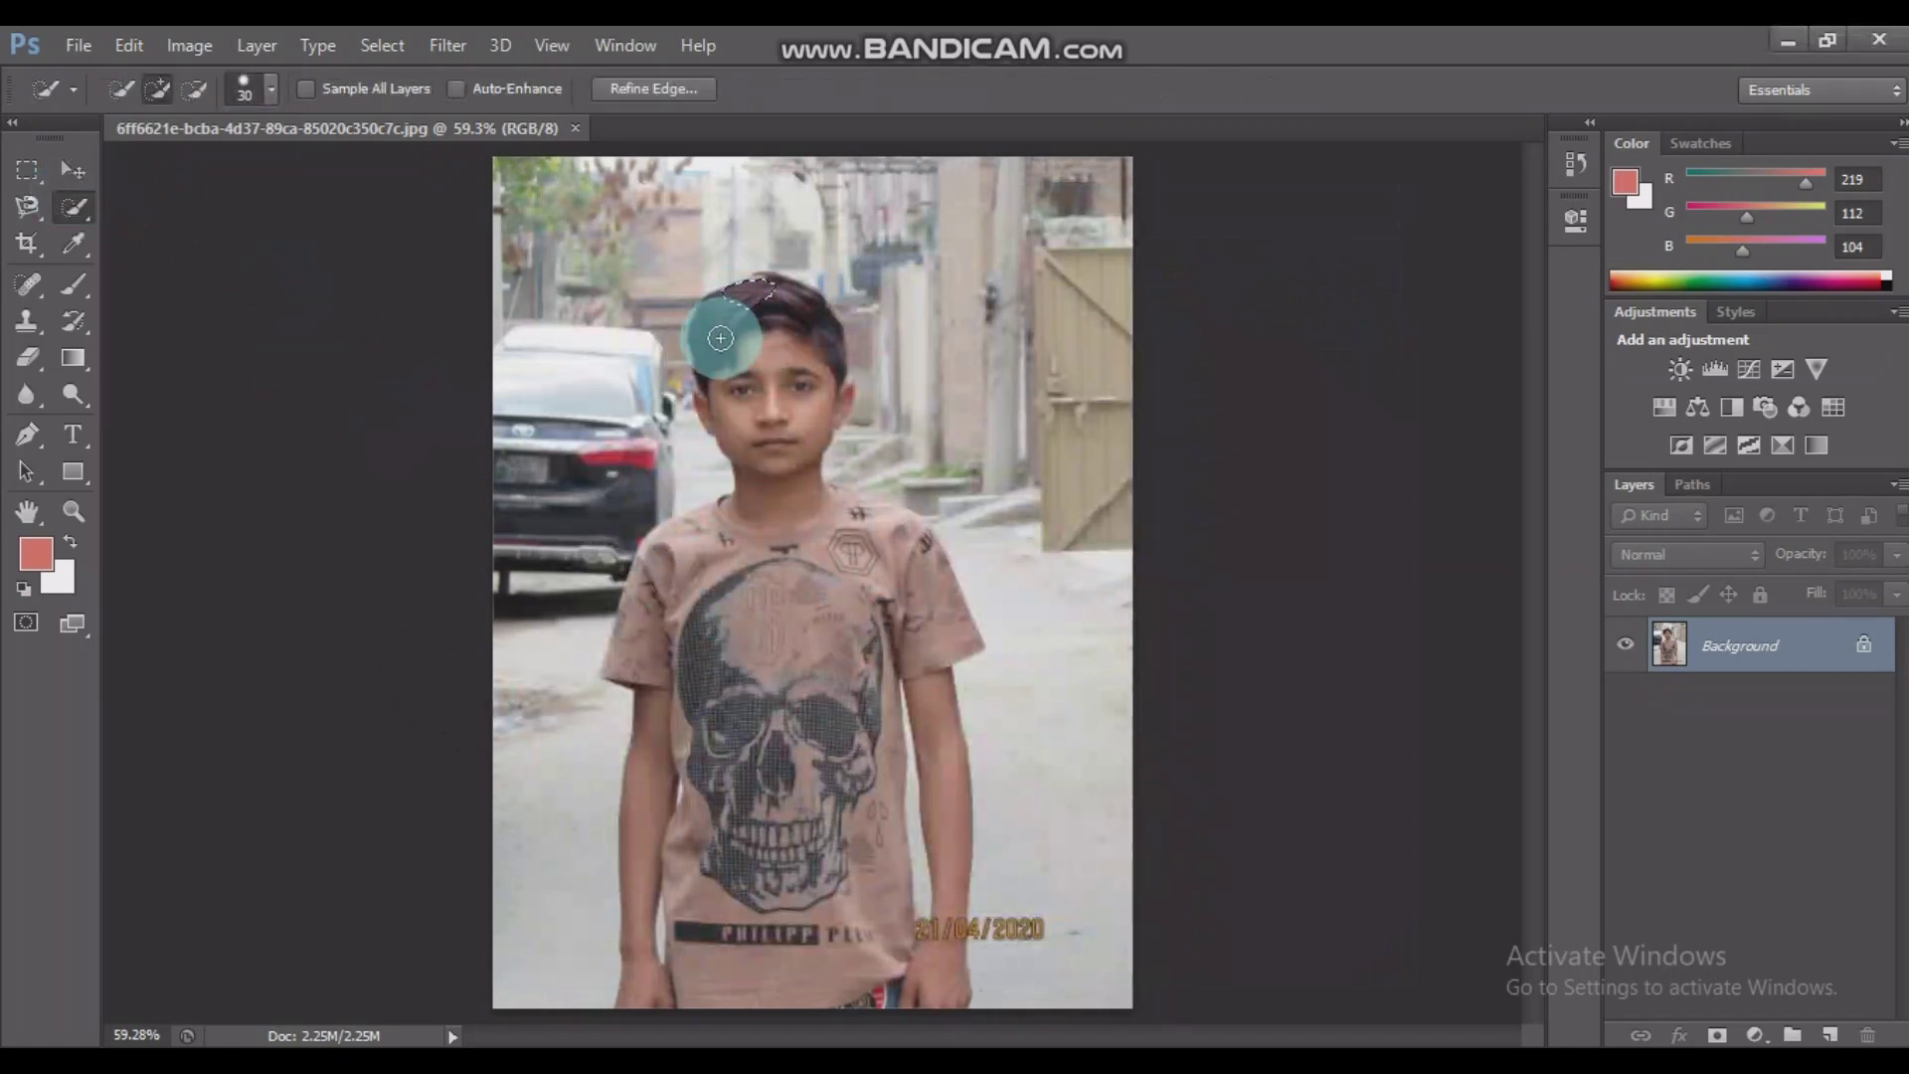
mouse_move(810, 383)
mouse_down()
mouse_move(774, 490)
mouse_move(777, 624)
mouse_move(738, 719)
mouse_move(740, 835)
mouse_move(765, 895)
mouse_move(801, 911)
mouse_move(842, 817)
mouse_move(846, 719)
mouse_move(826, 705)
mouse_move(765, 760)
mouse_move(750, 814)
mouse_move(805, 753)
mouse_move(805, 703)
mouse_move(747, 786)
mouse_move(827, 788)
mouse_move(886, 718)
mouse_move(904, 597)
mouse_move(874, 534)
mouse_move(930, 674)
mouse_move(907, 846)
mouse_move(938, 971)
mouse_move(766, 973)
mouse_move(746, 872)
mouse_move(708, 875)
mouse_move(688, 800)
mouse_move(695, 550)
mouse_move(659, 593)
mouse_move(645, 676)
mouse_move(660, 913)
mouse_up()
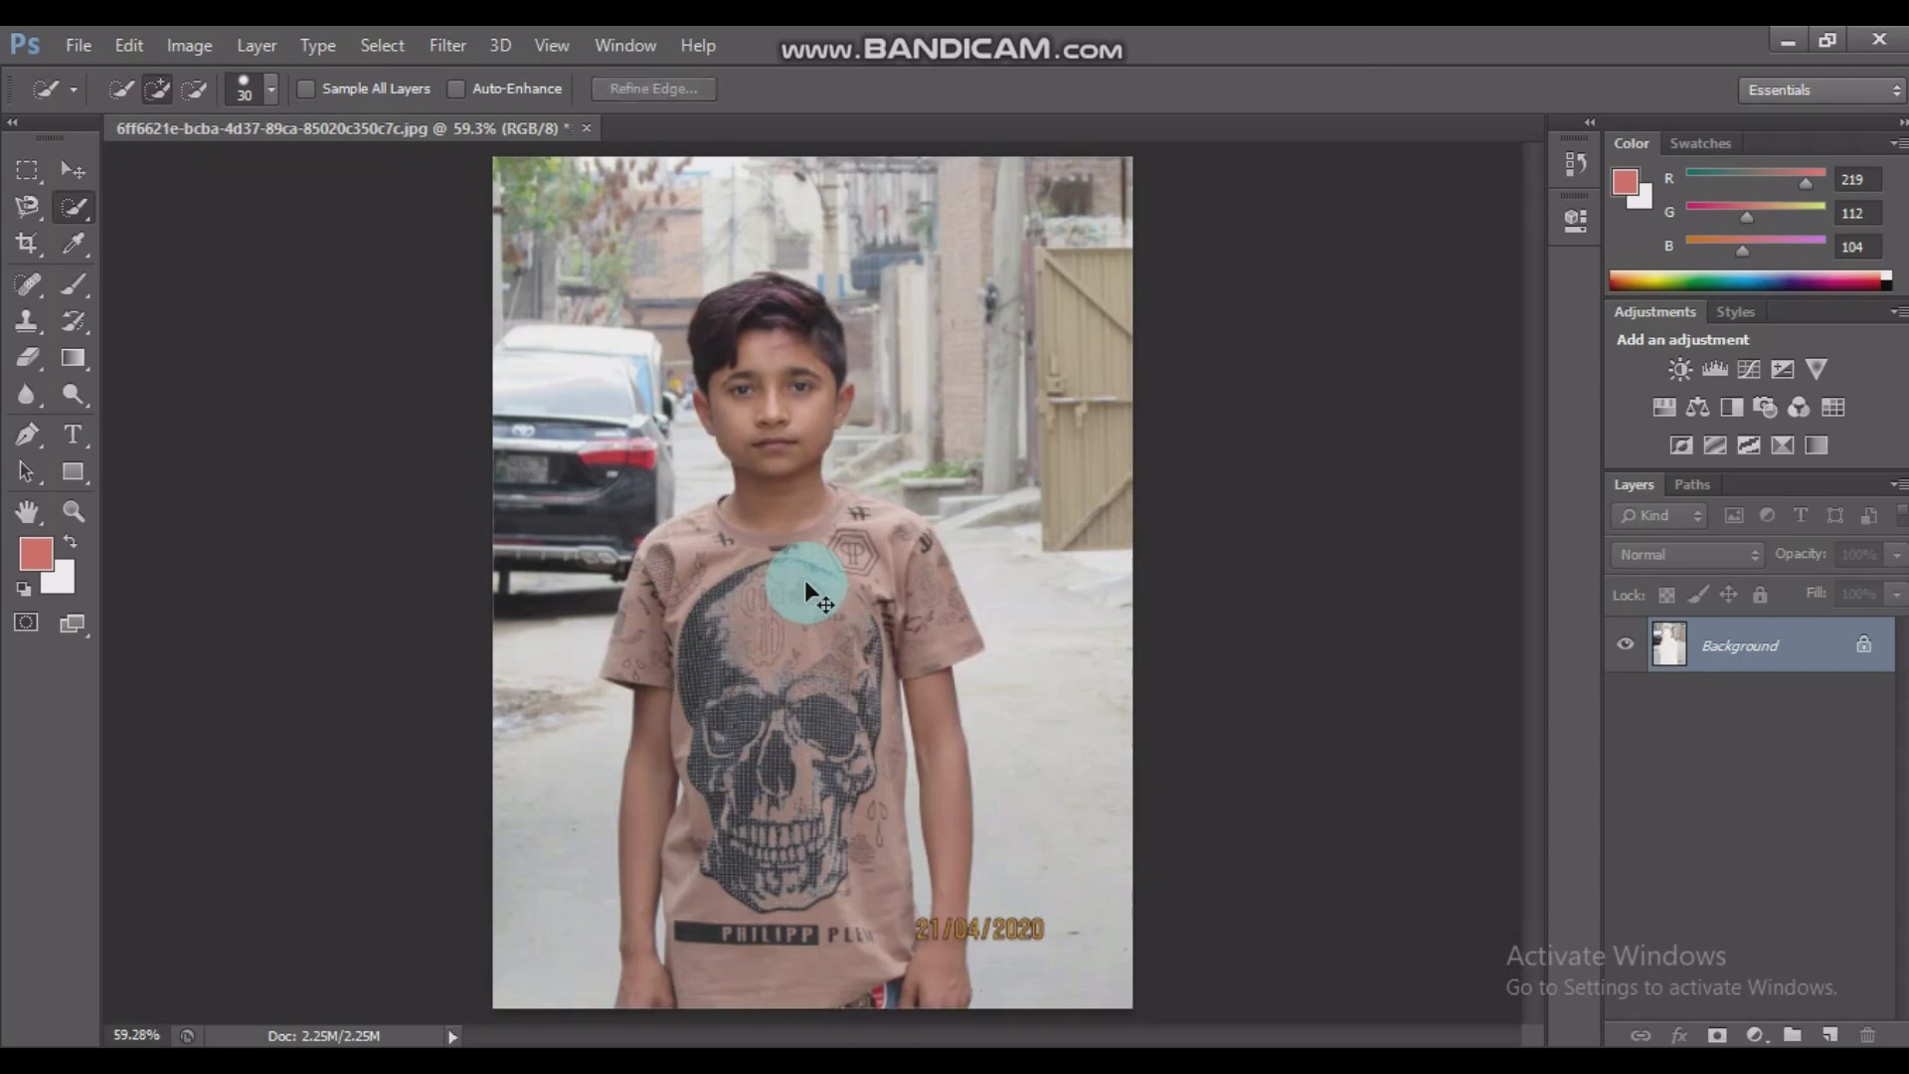
key(ctrl+BackSpace)
key(ctrl+d)
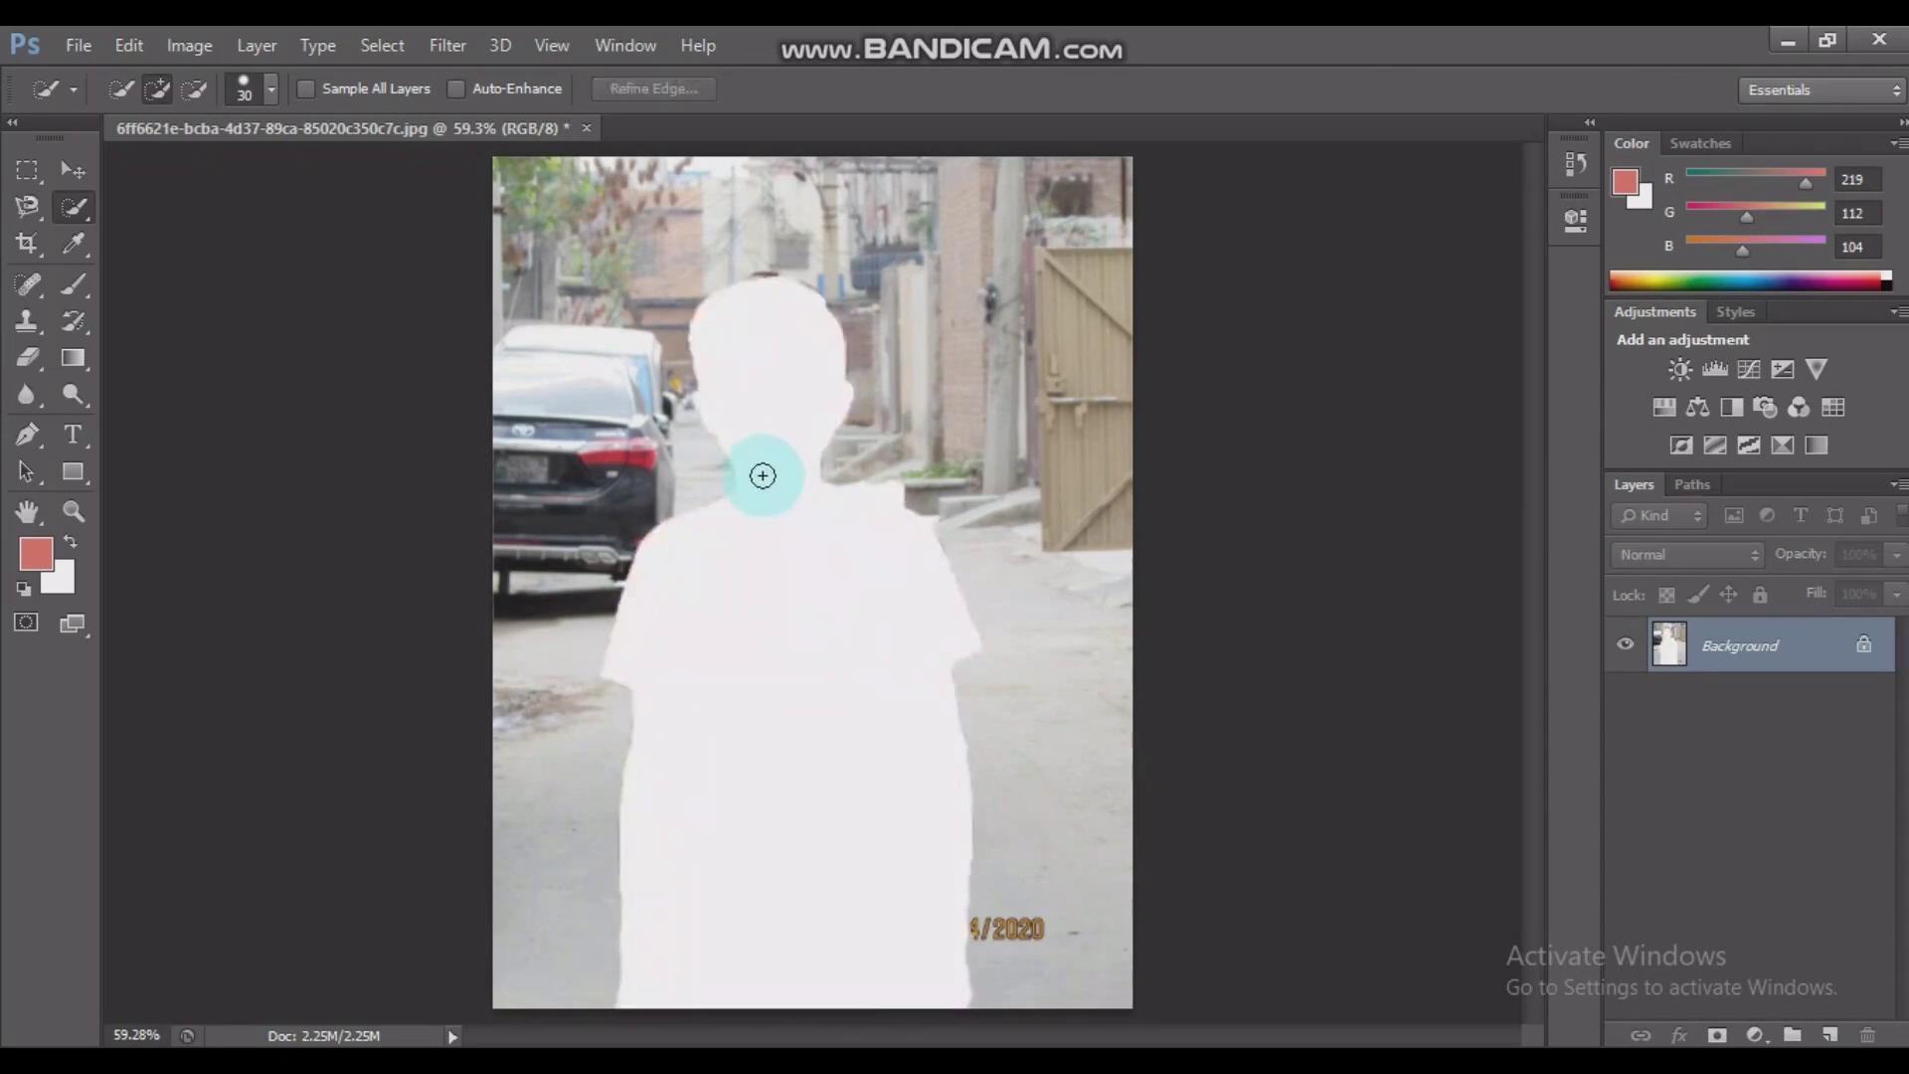
Create a new blank document with a white background
click(60, 34)
click(326, 276)
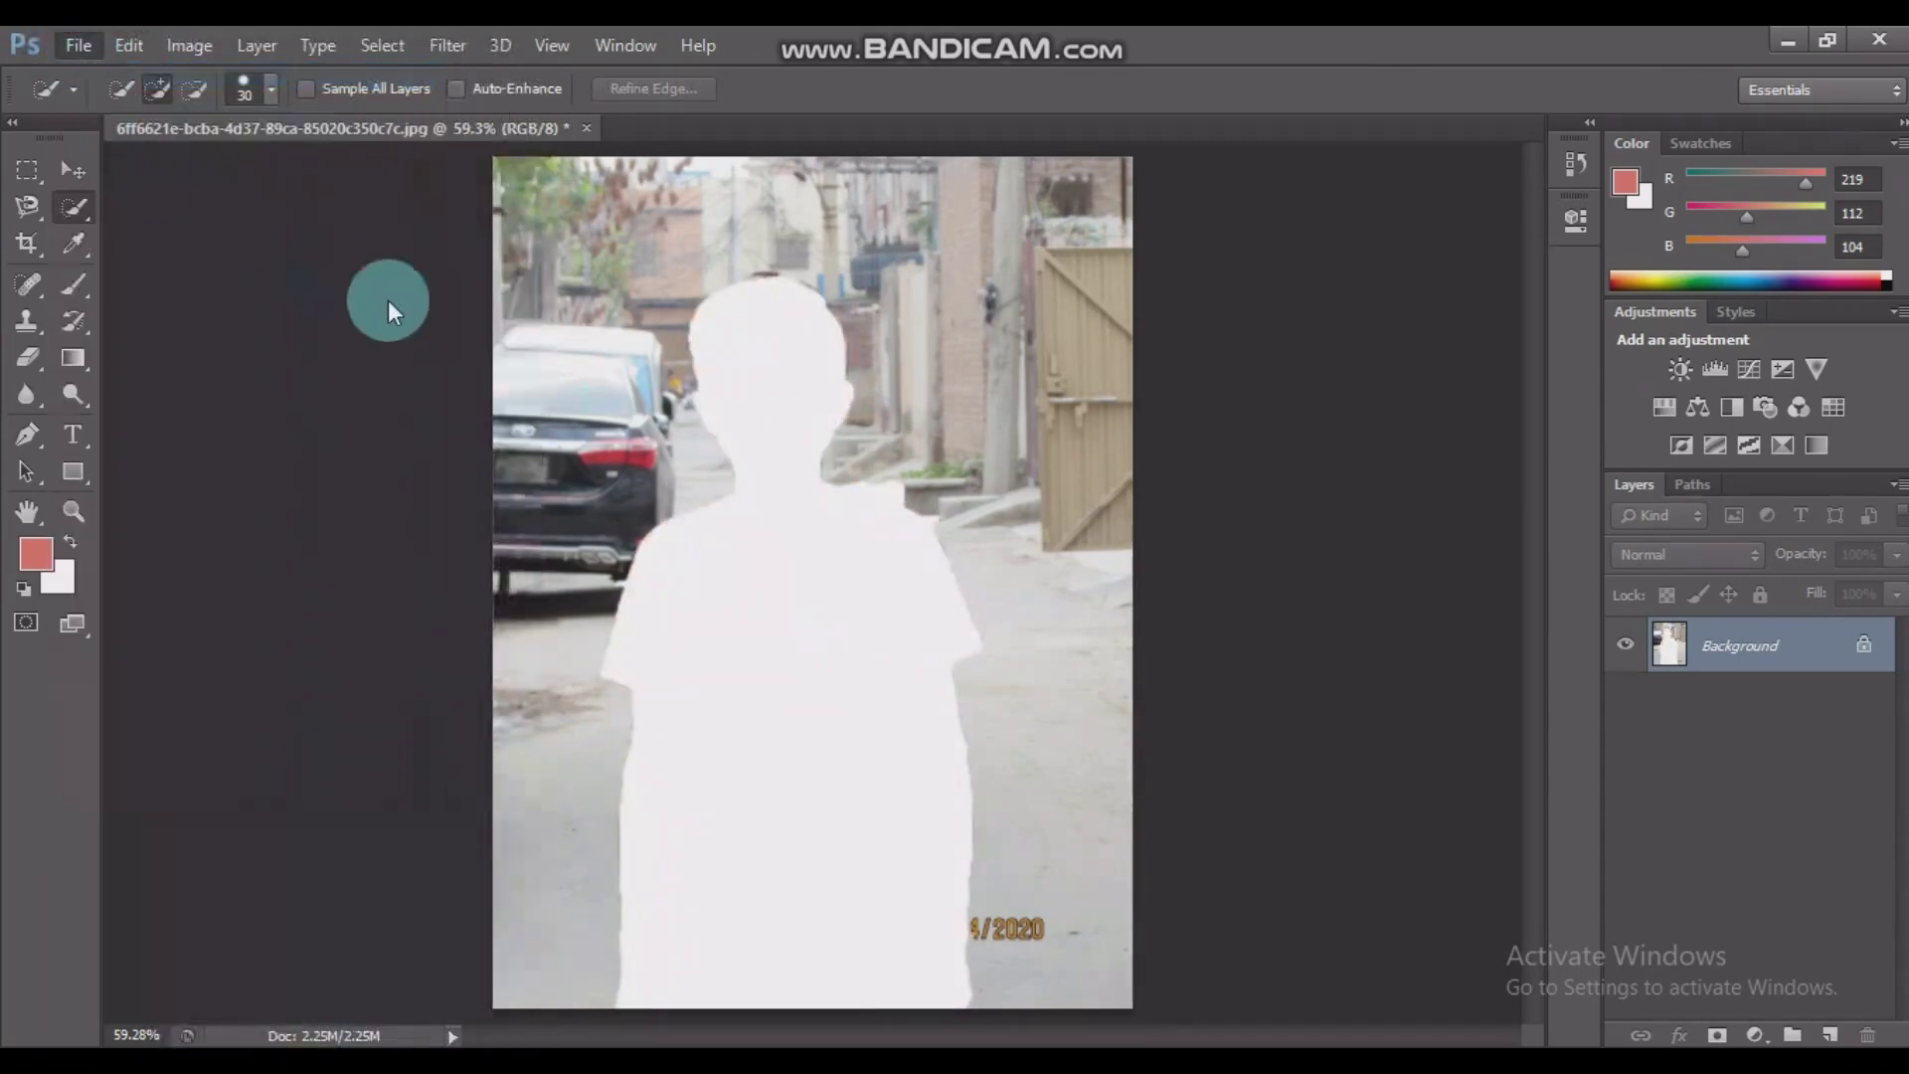
key(ctrl+n)
click(1234, 271)
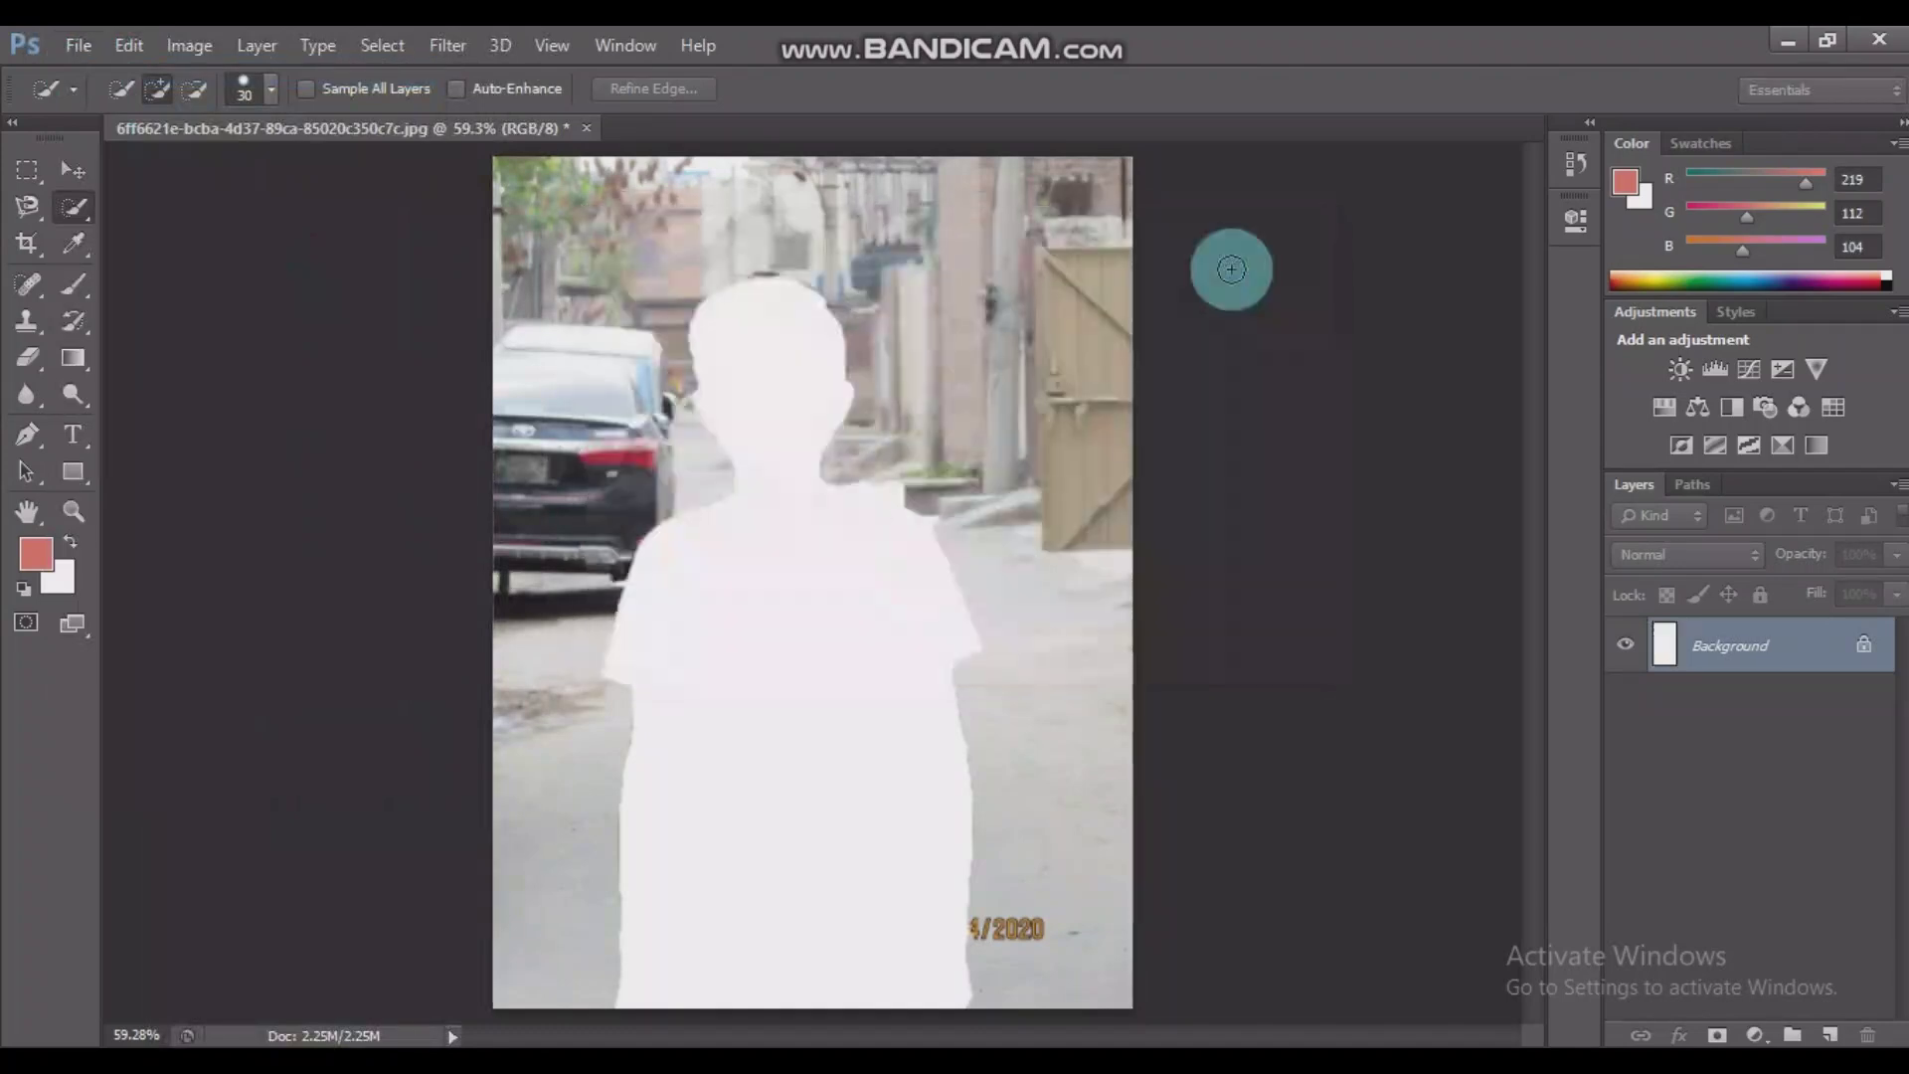
click(923, 336)
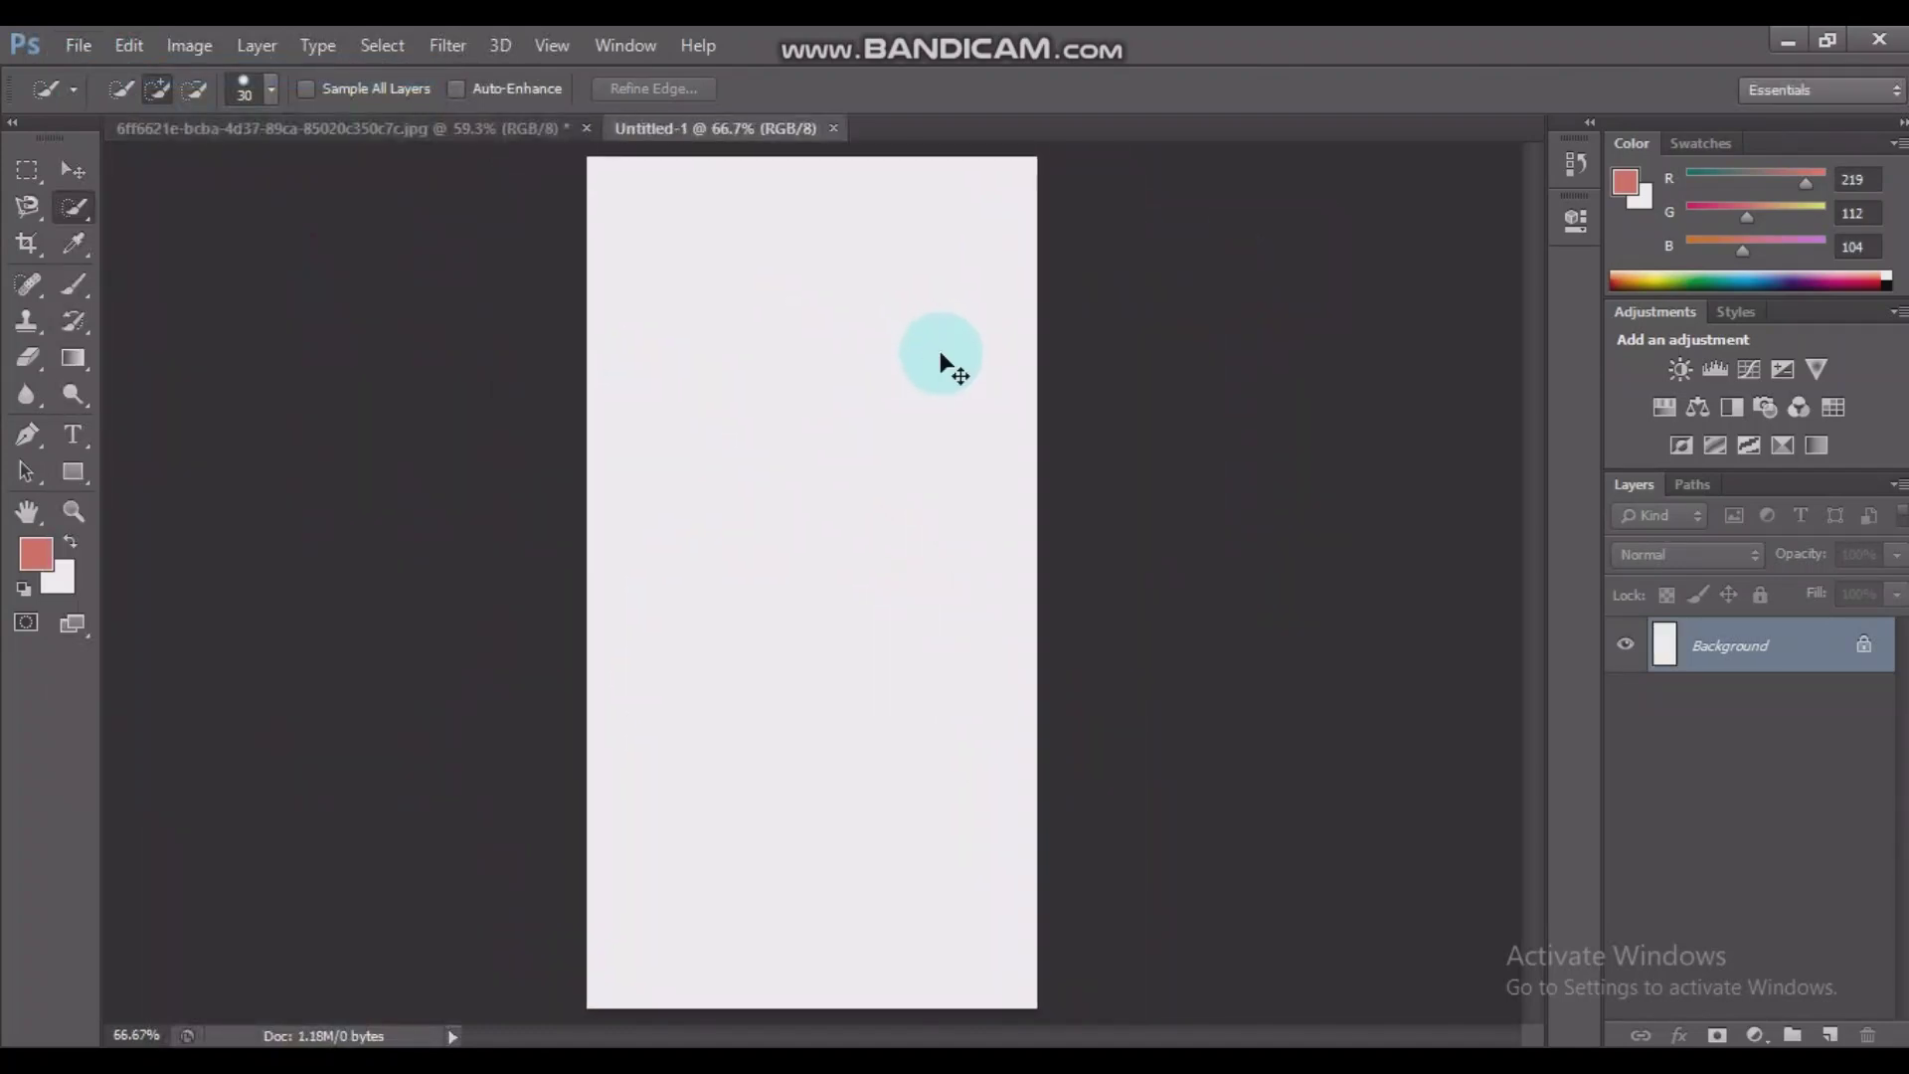
Paste the cut-out boy into the new document and position the layer so his whole head fits inside the canvas
key(ctrl+v)
click(72, 169)
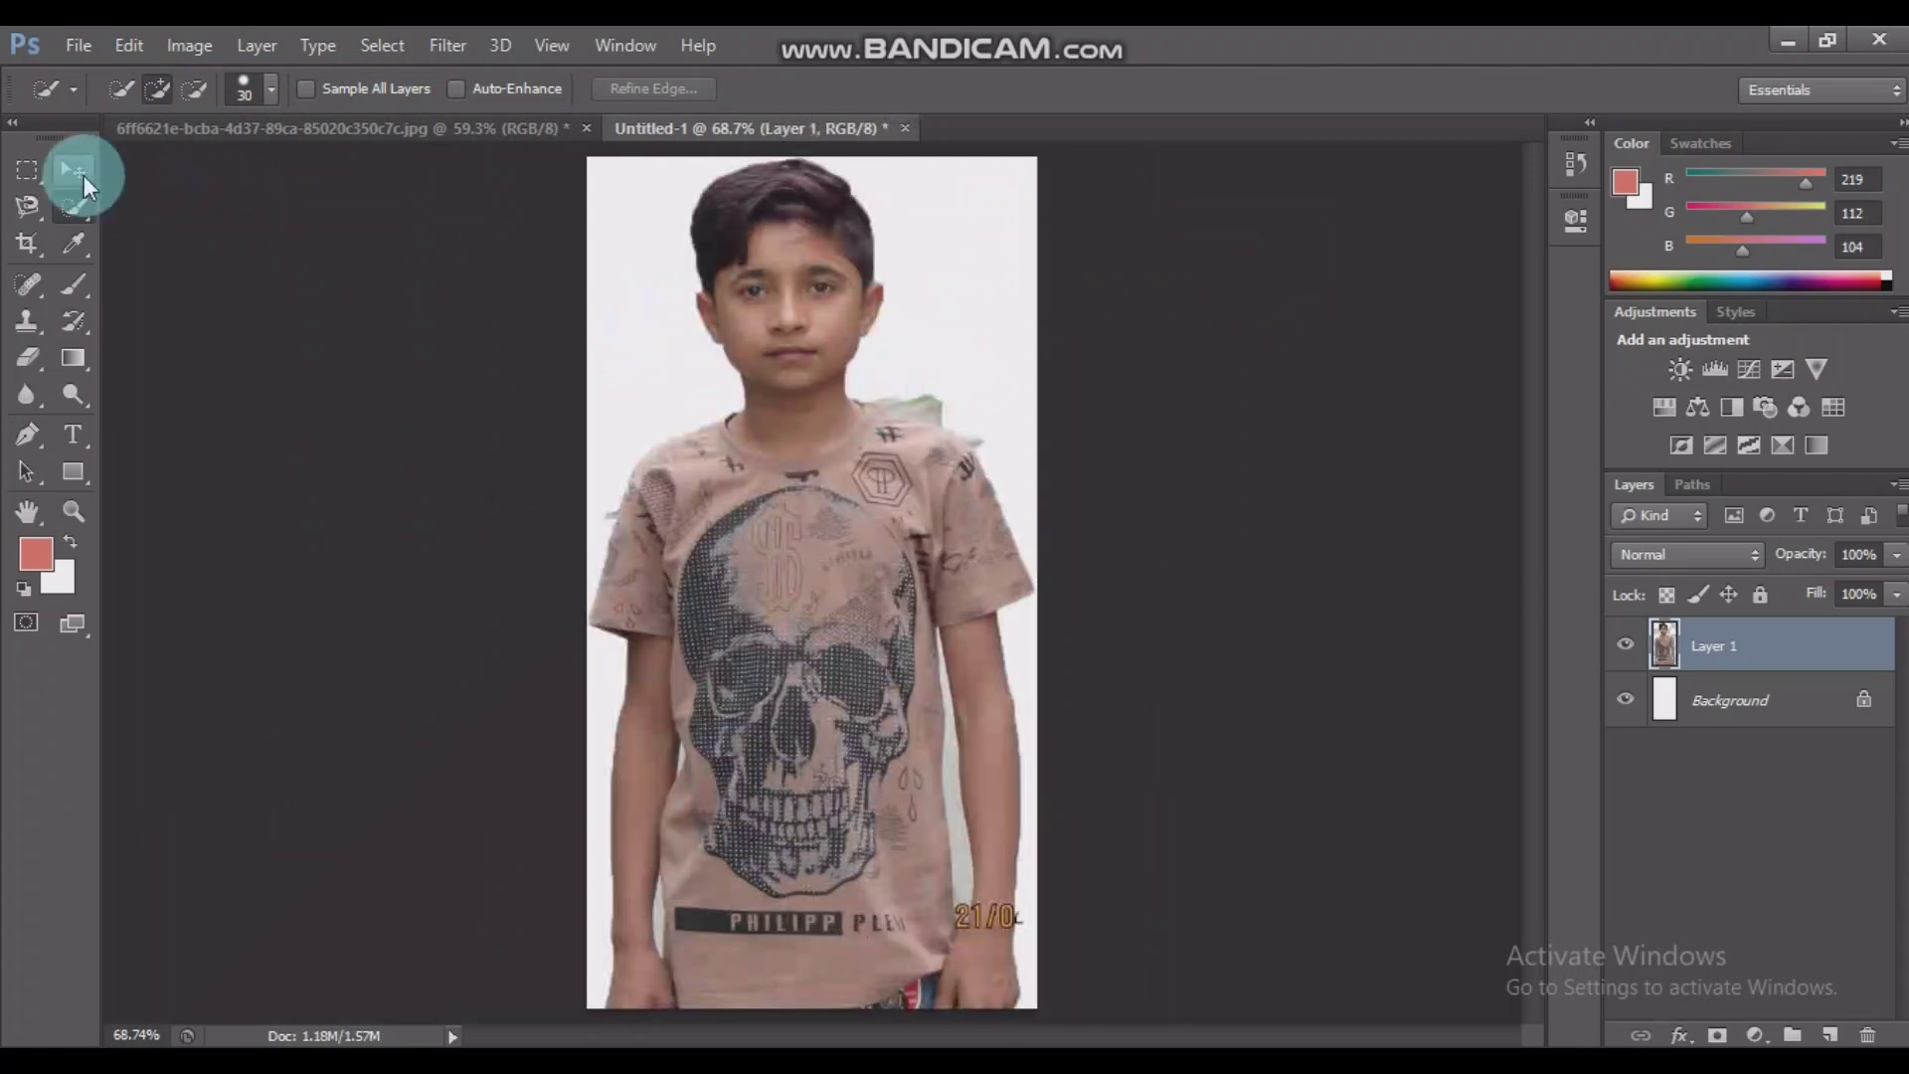
mouse_move(681, 412)
mouse_down()
mouse_move(882, 546)
mouse_move(890, 595)
mouse_up()
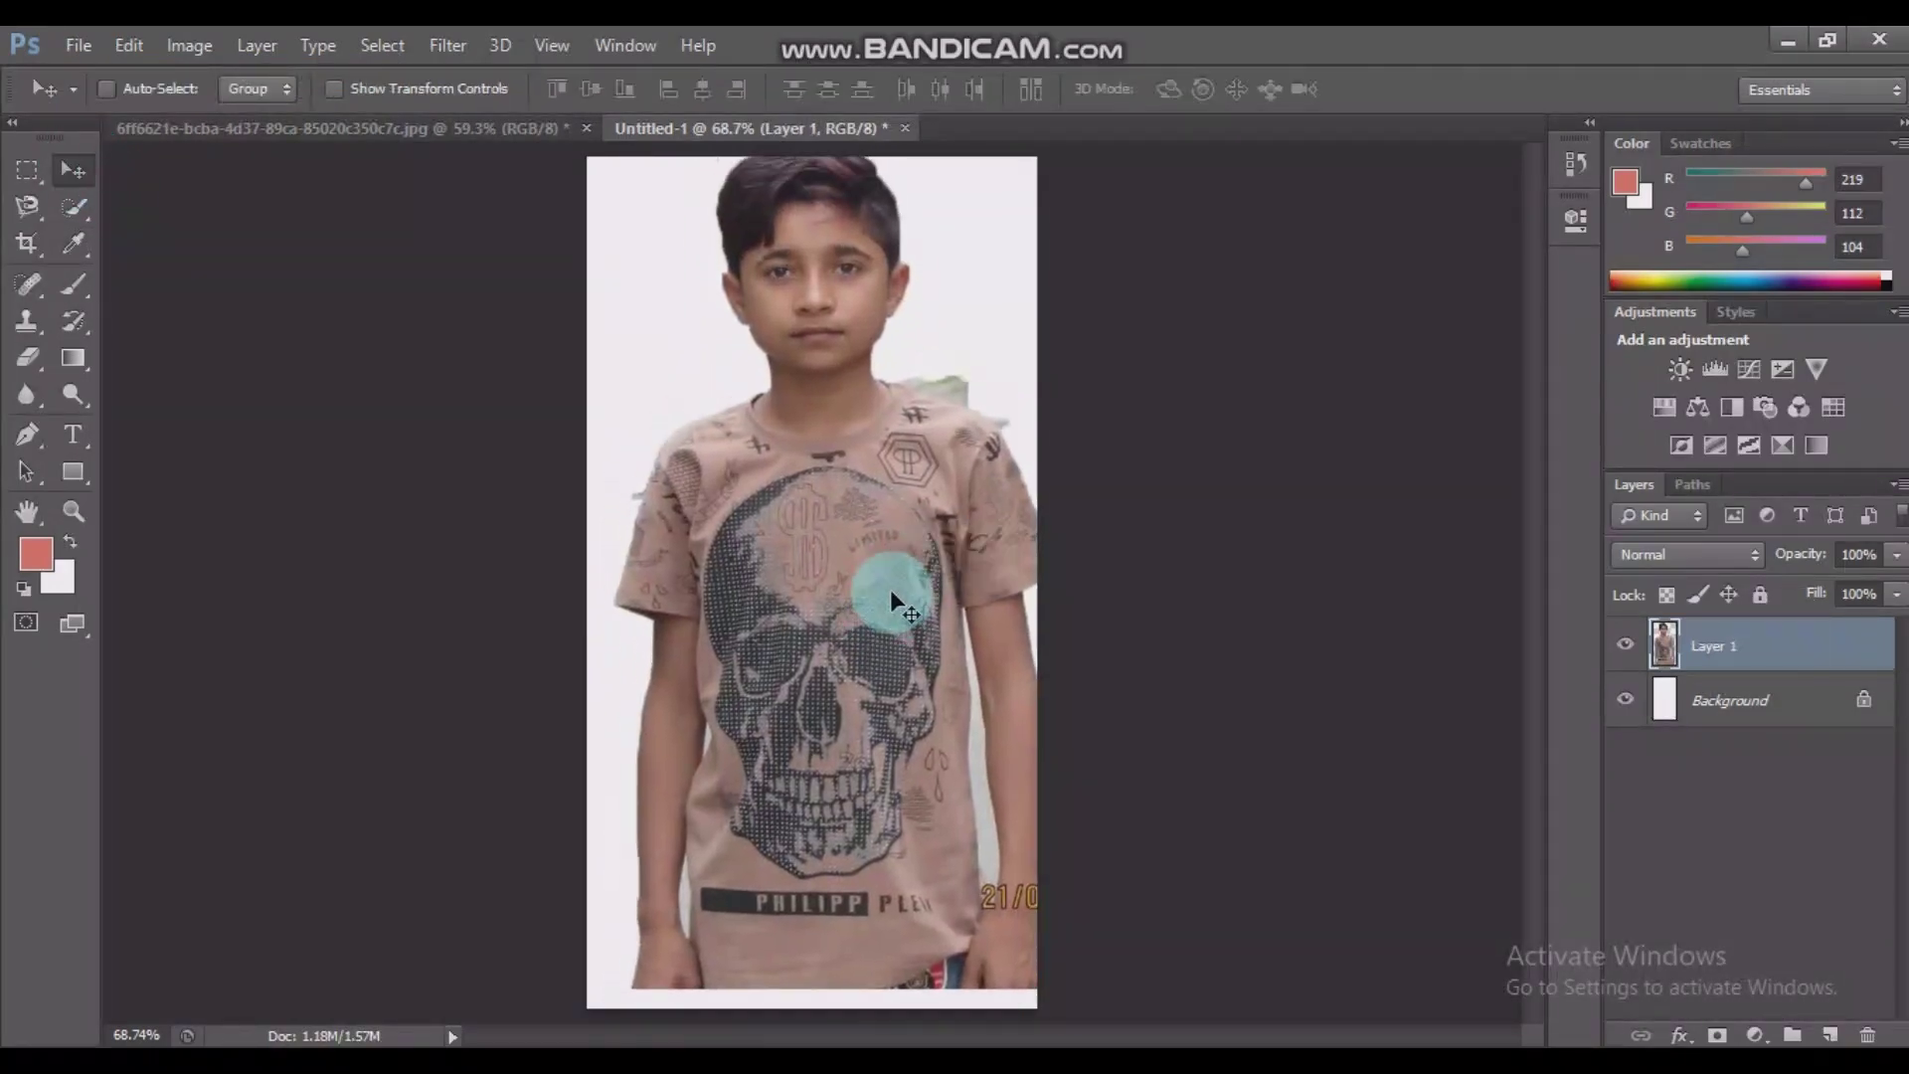
key(z)
click(626, 494)
drag(626, 492, 705, 473)
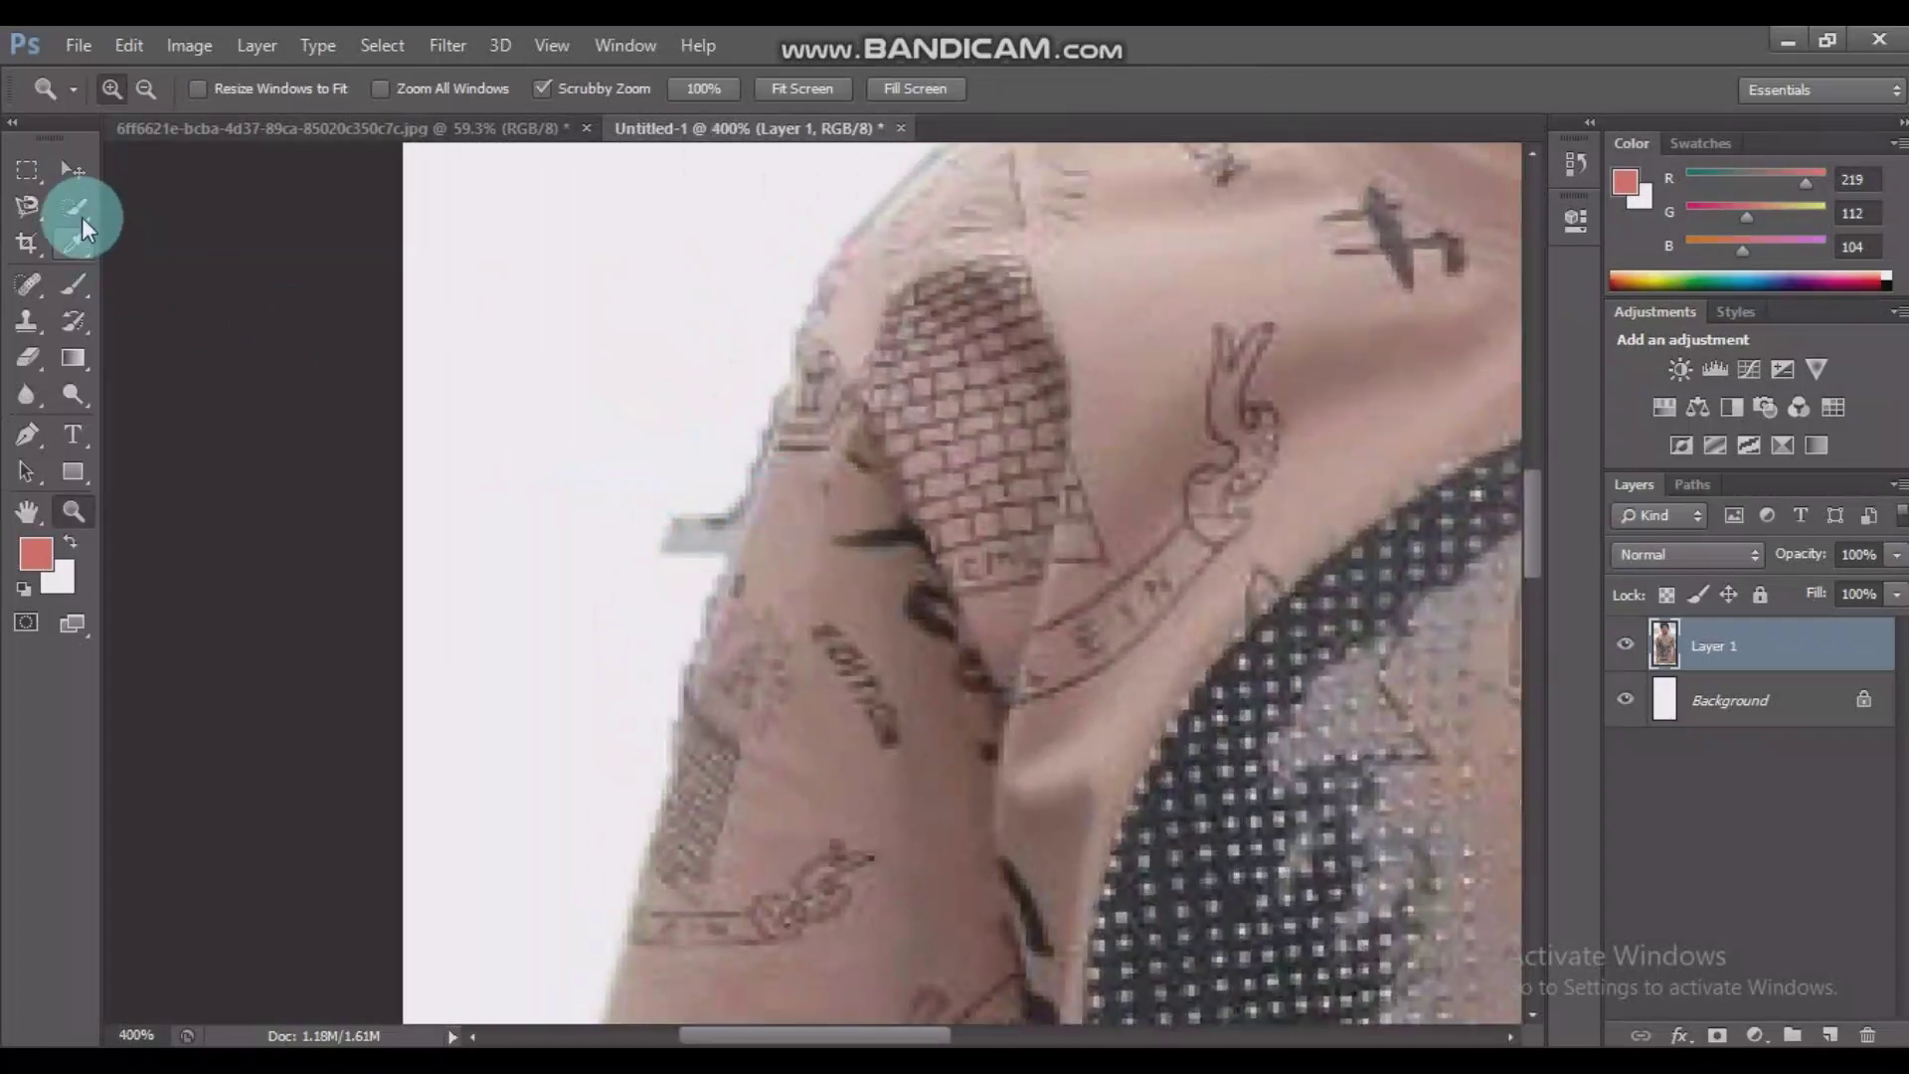
key(v)
drag(931, 366, 887, 521)
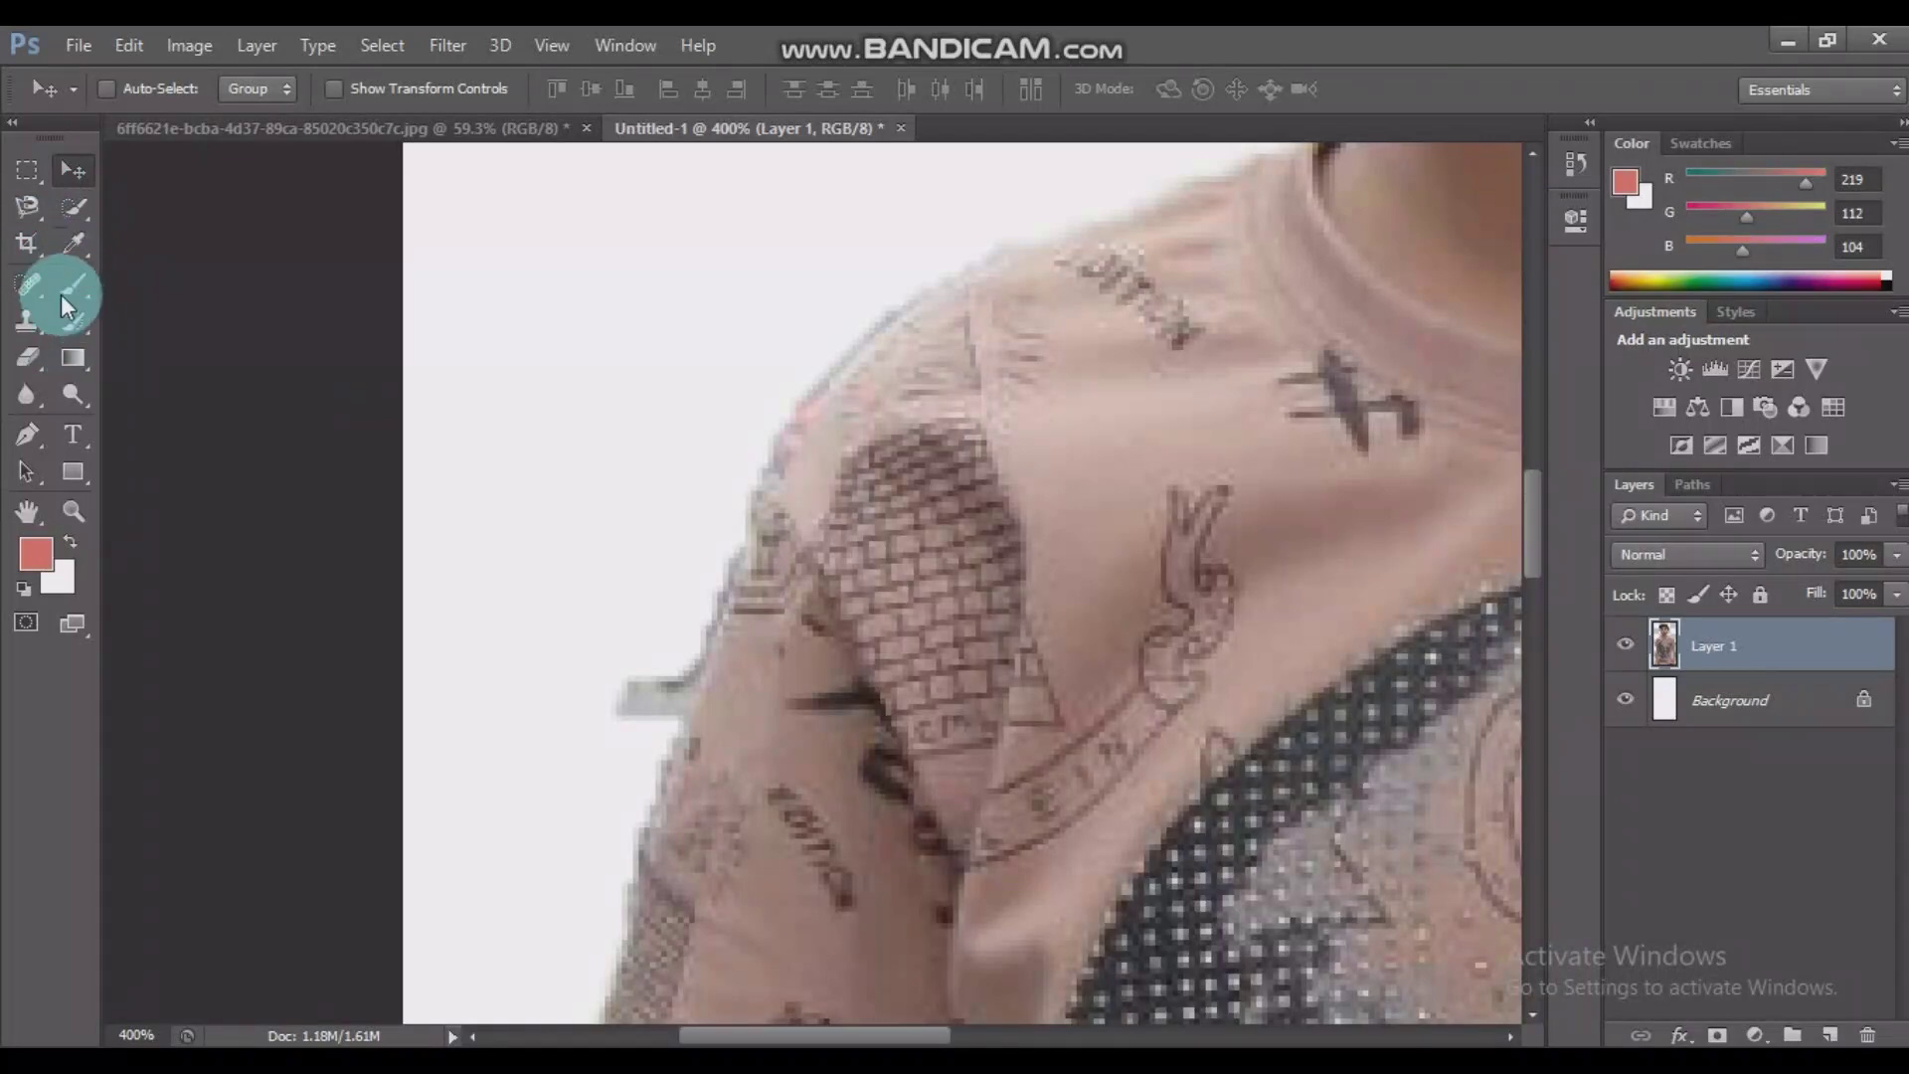
key(ctrl+0)
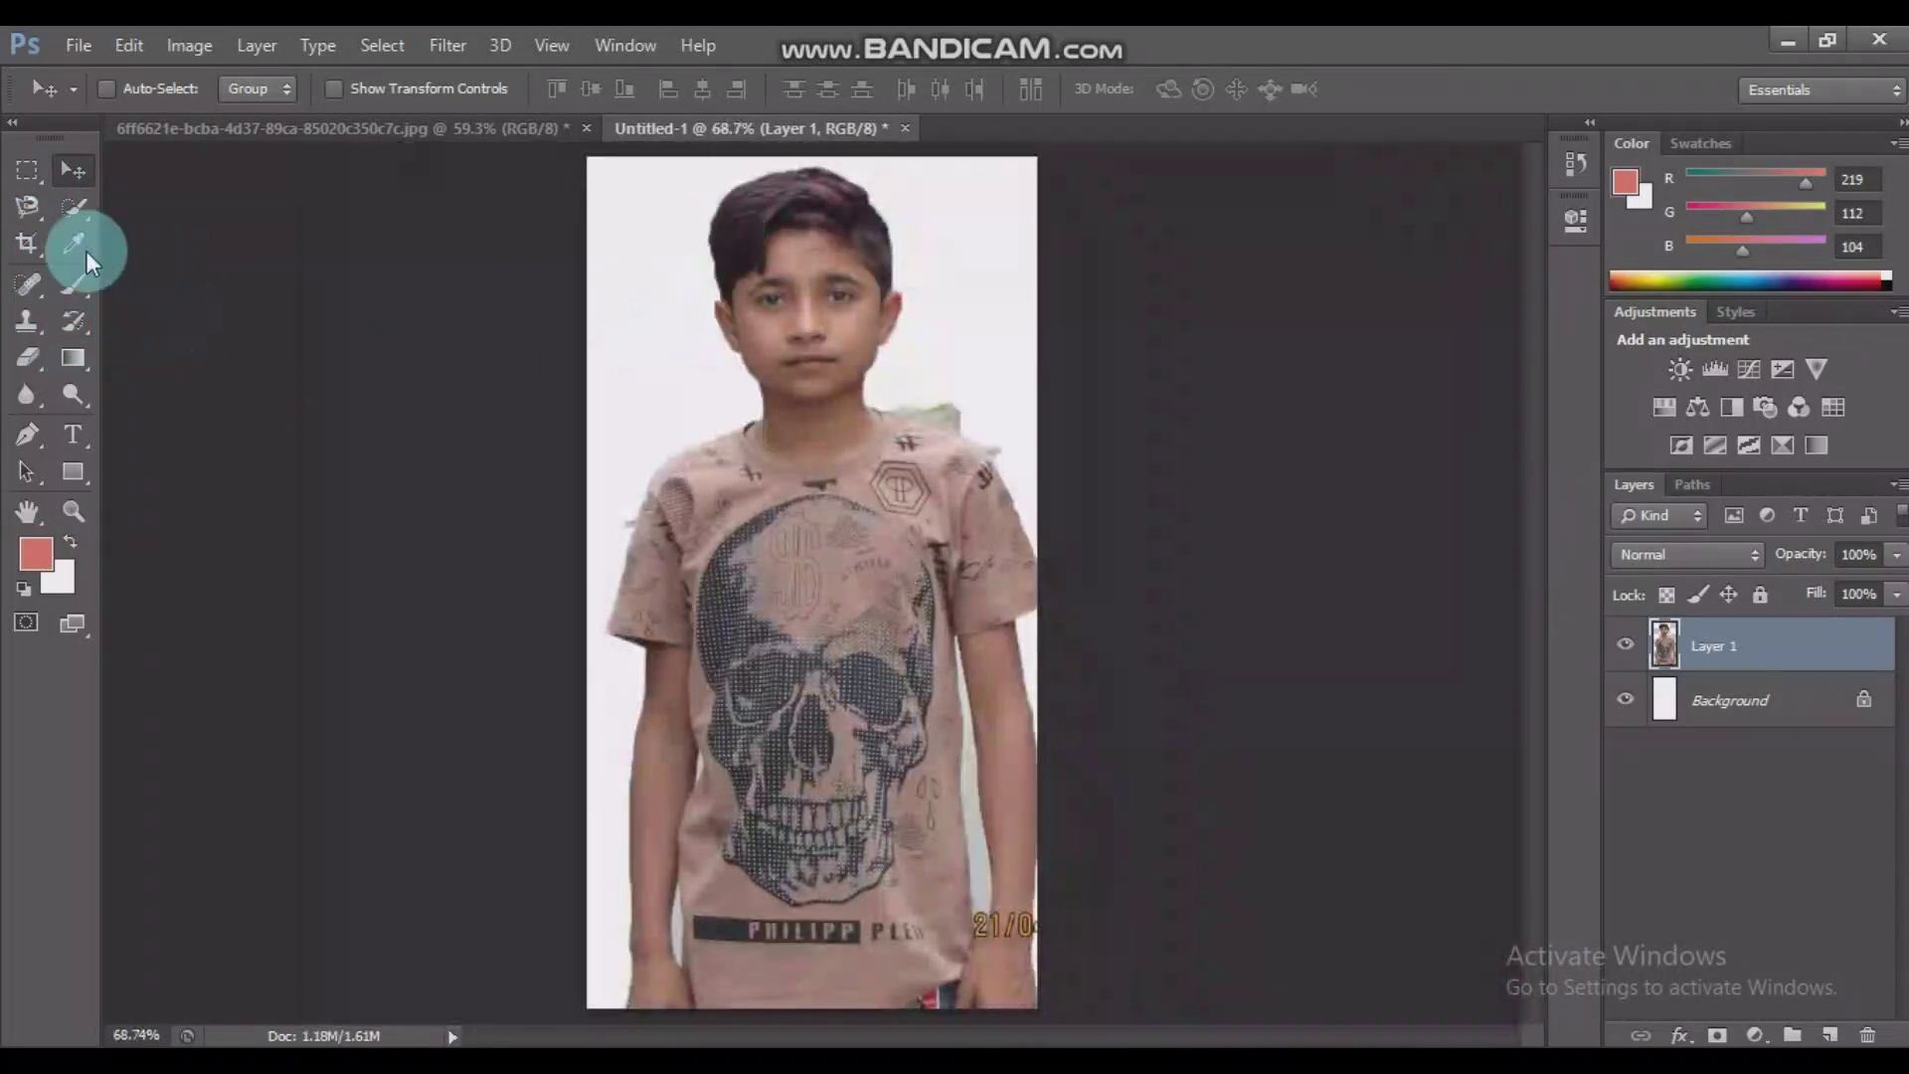
Outline the background fragment beside the boy's right shoulder and sleeve with the Magnetic Lasso, delete it and clear the selection
click(28, 207)
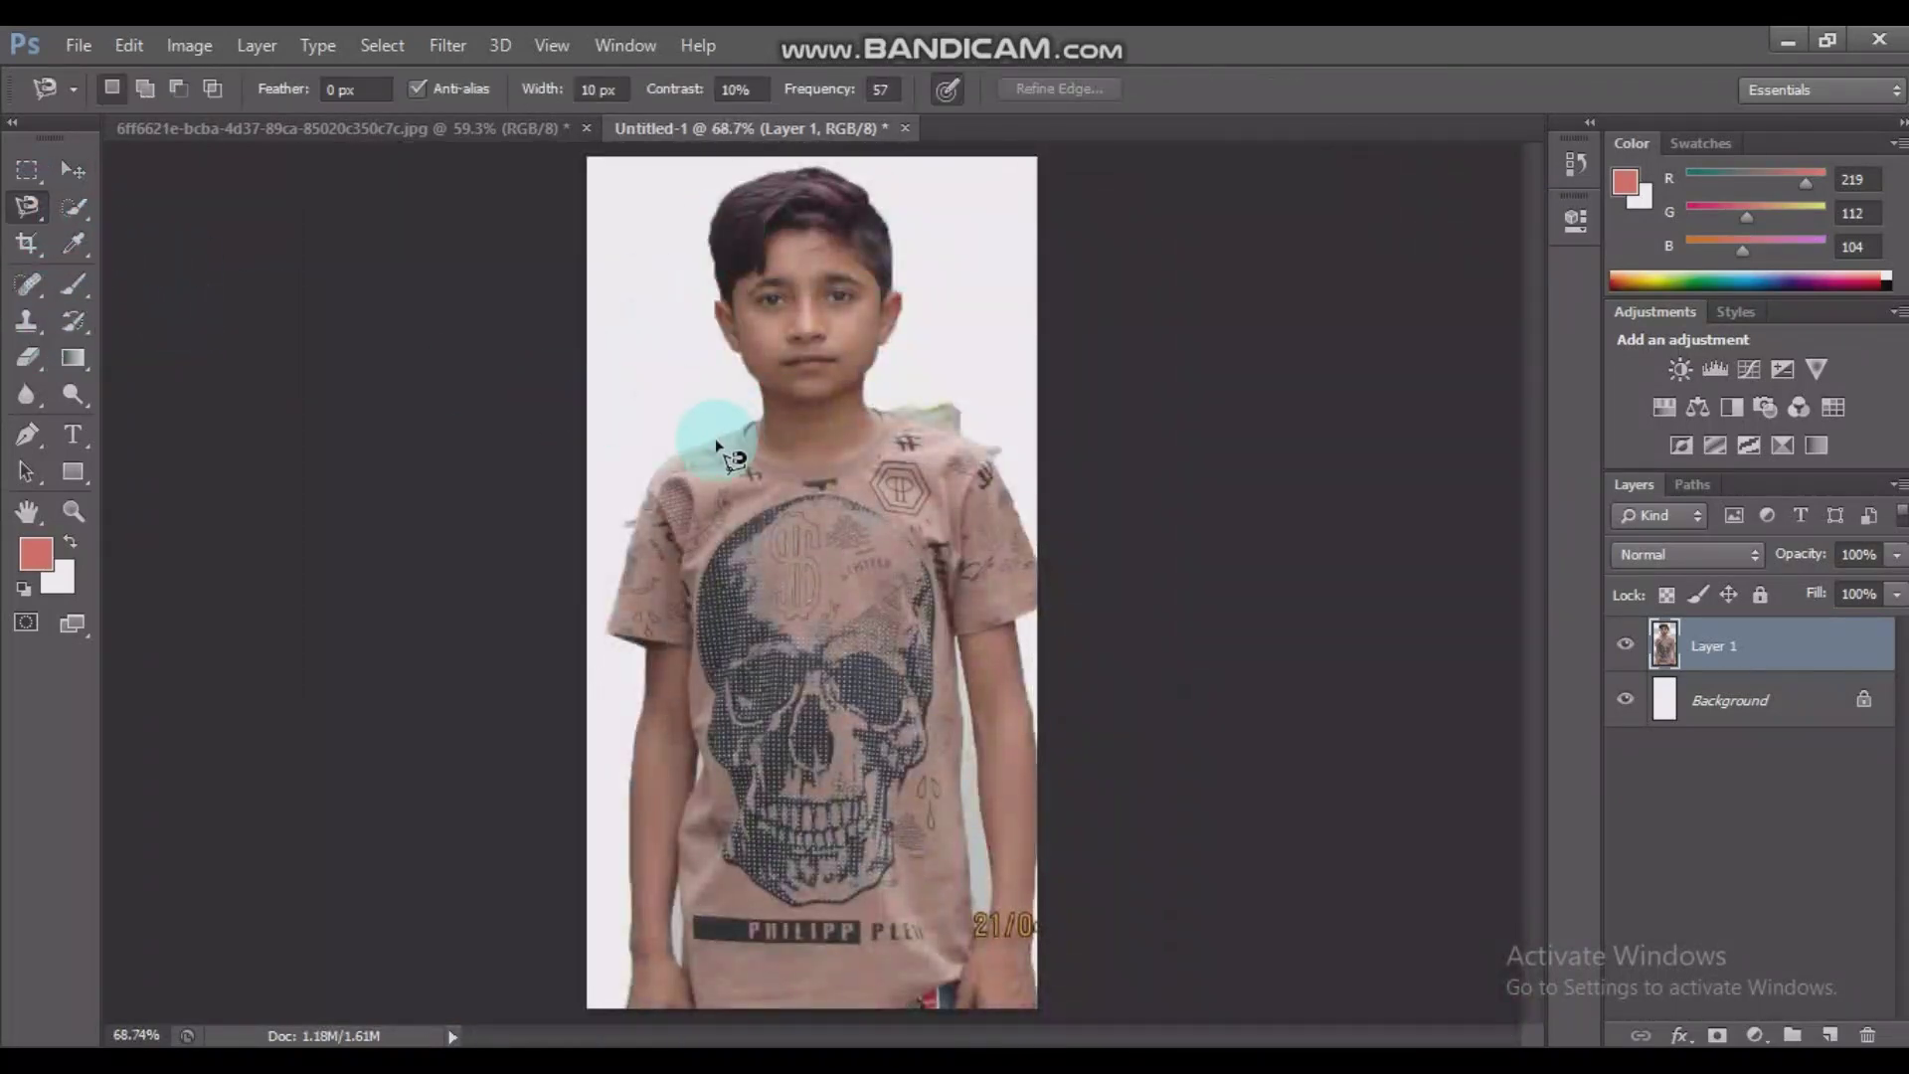
key(z)
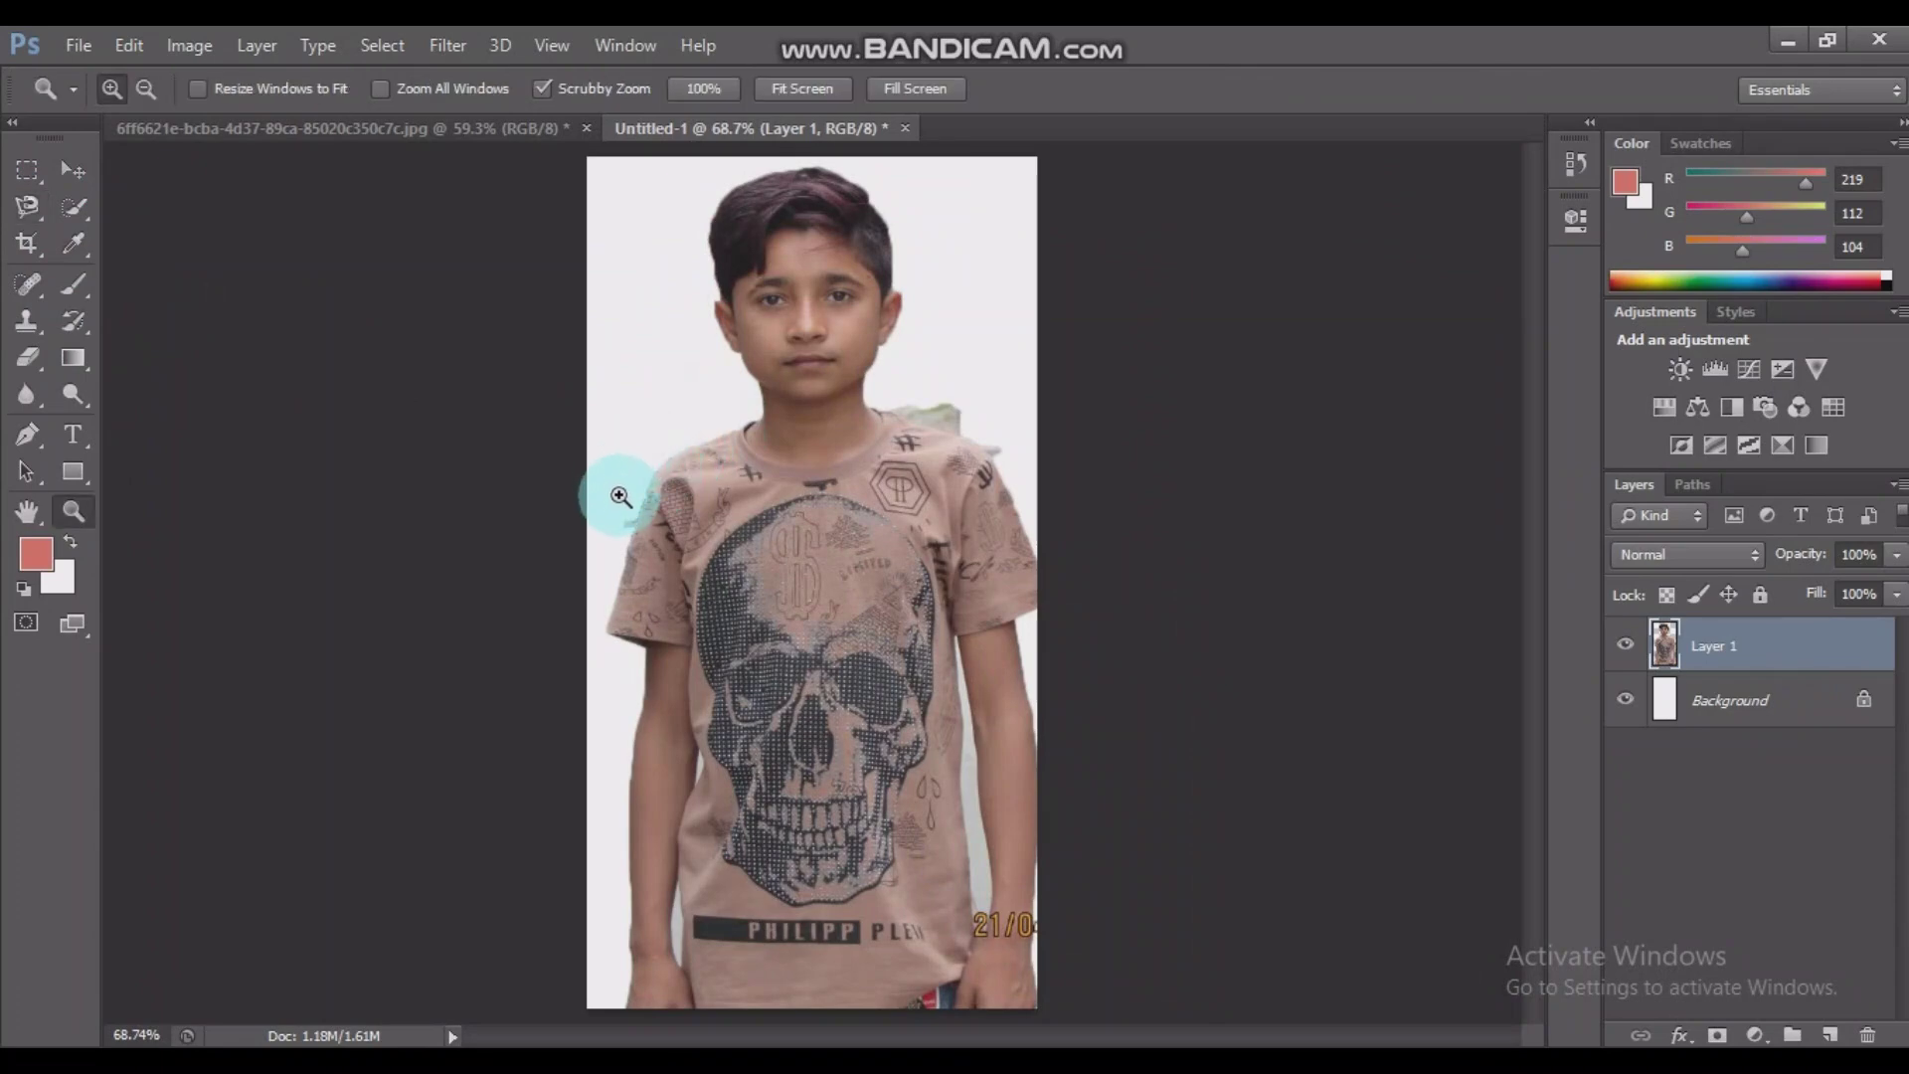
click(511, 540)
click(626, 533)
click(639, 556)
click(646, 550)
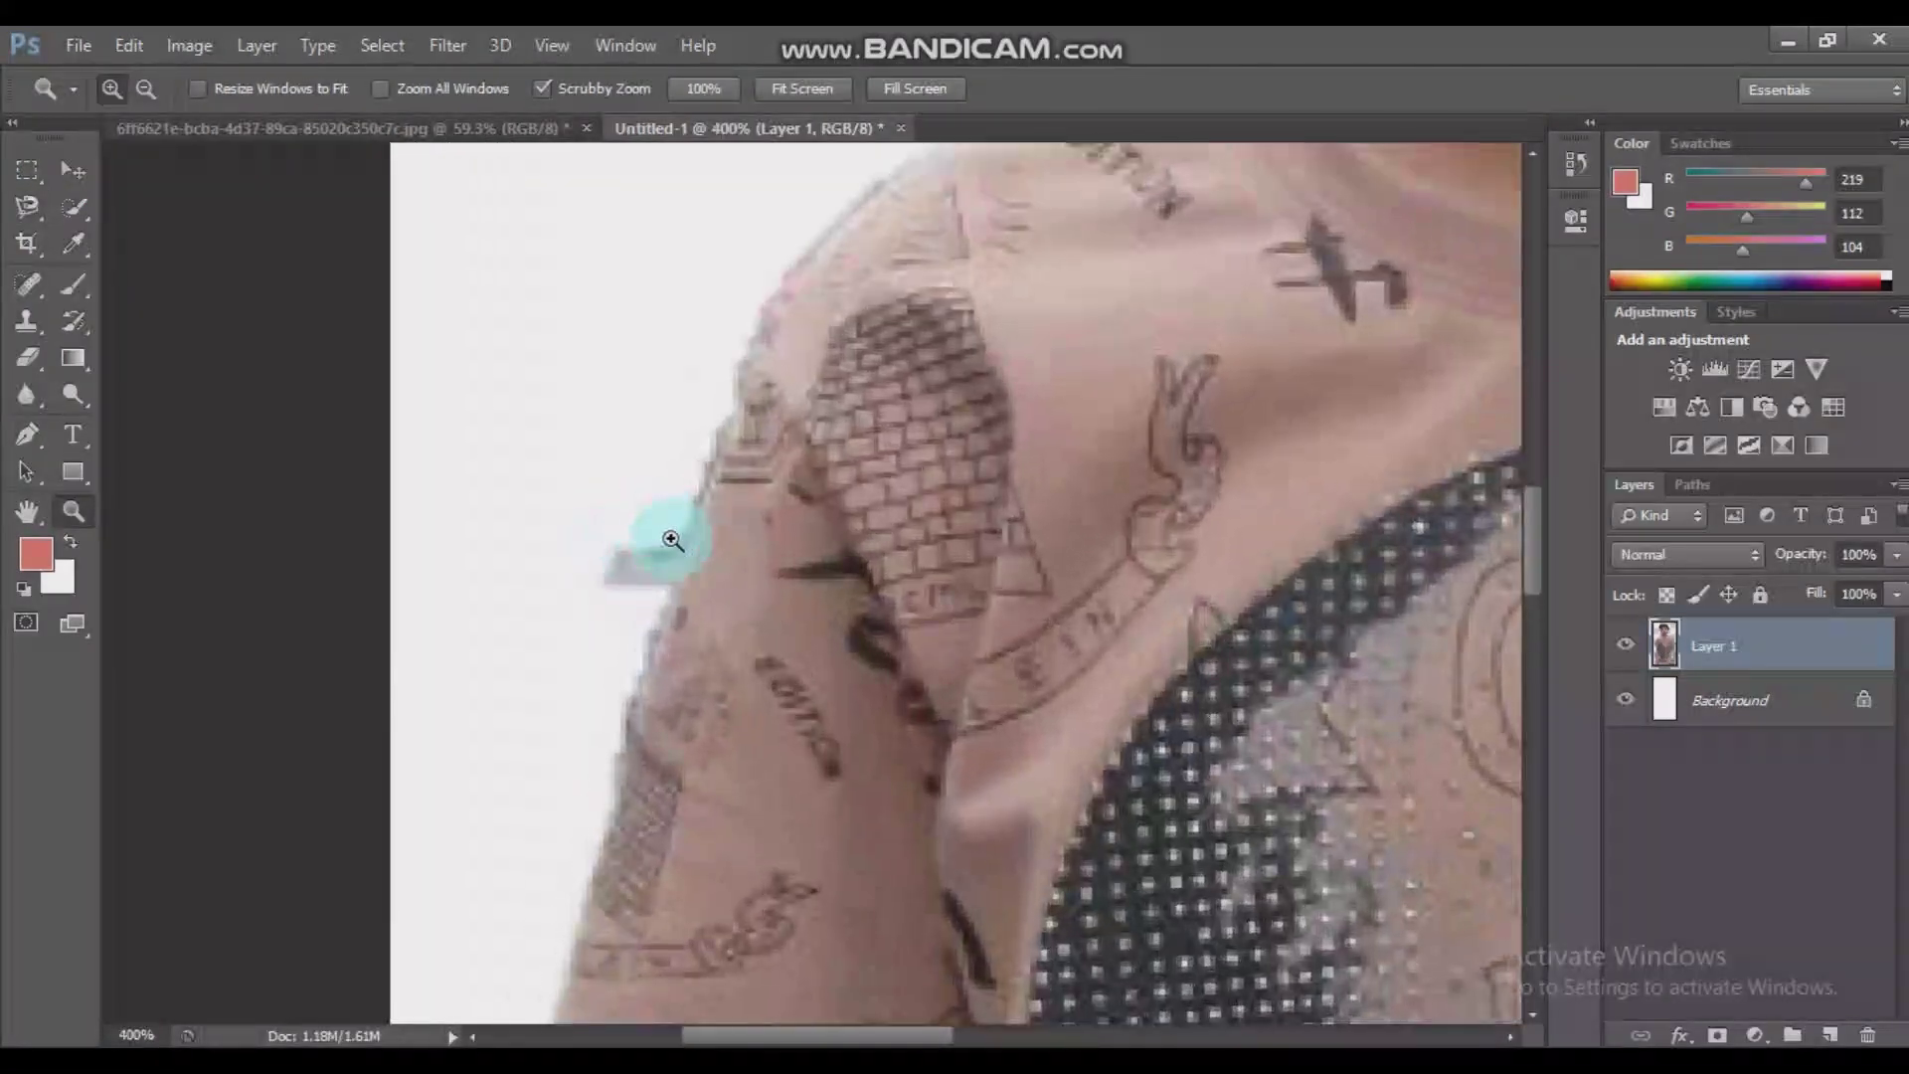
click(724, 434)
key(ctrl+0)
drag(622, 443, 627, 530)
click(627, 530)
click(28, 205)
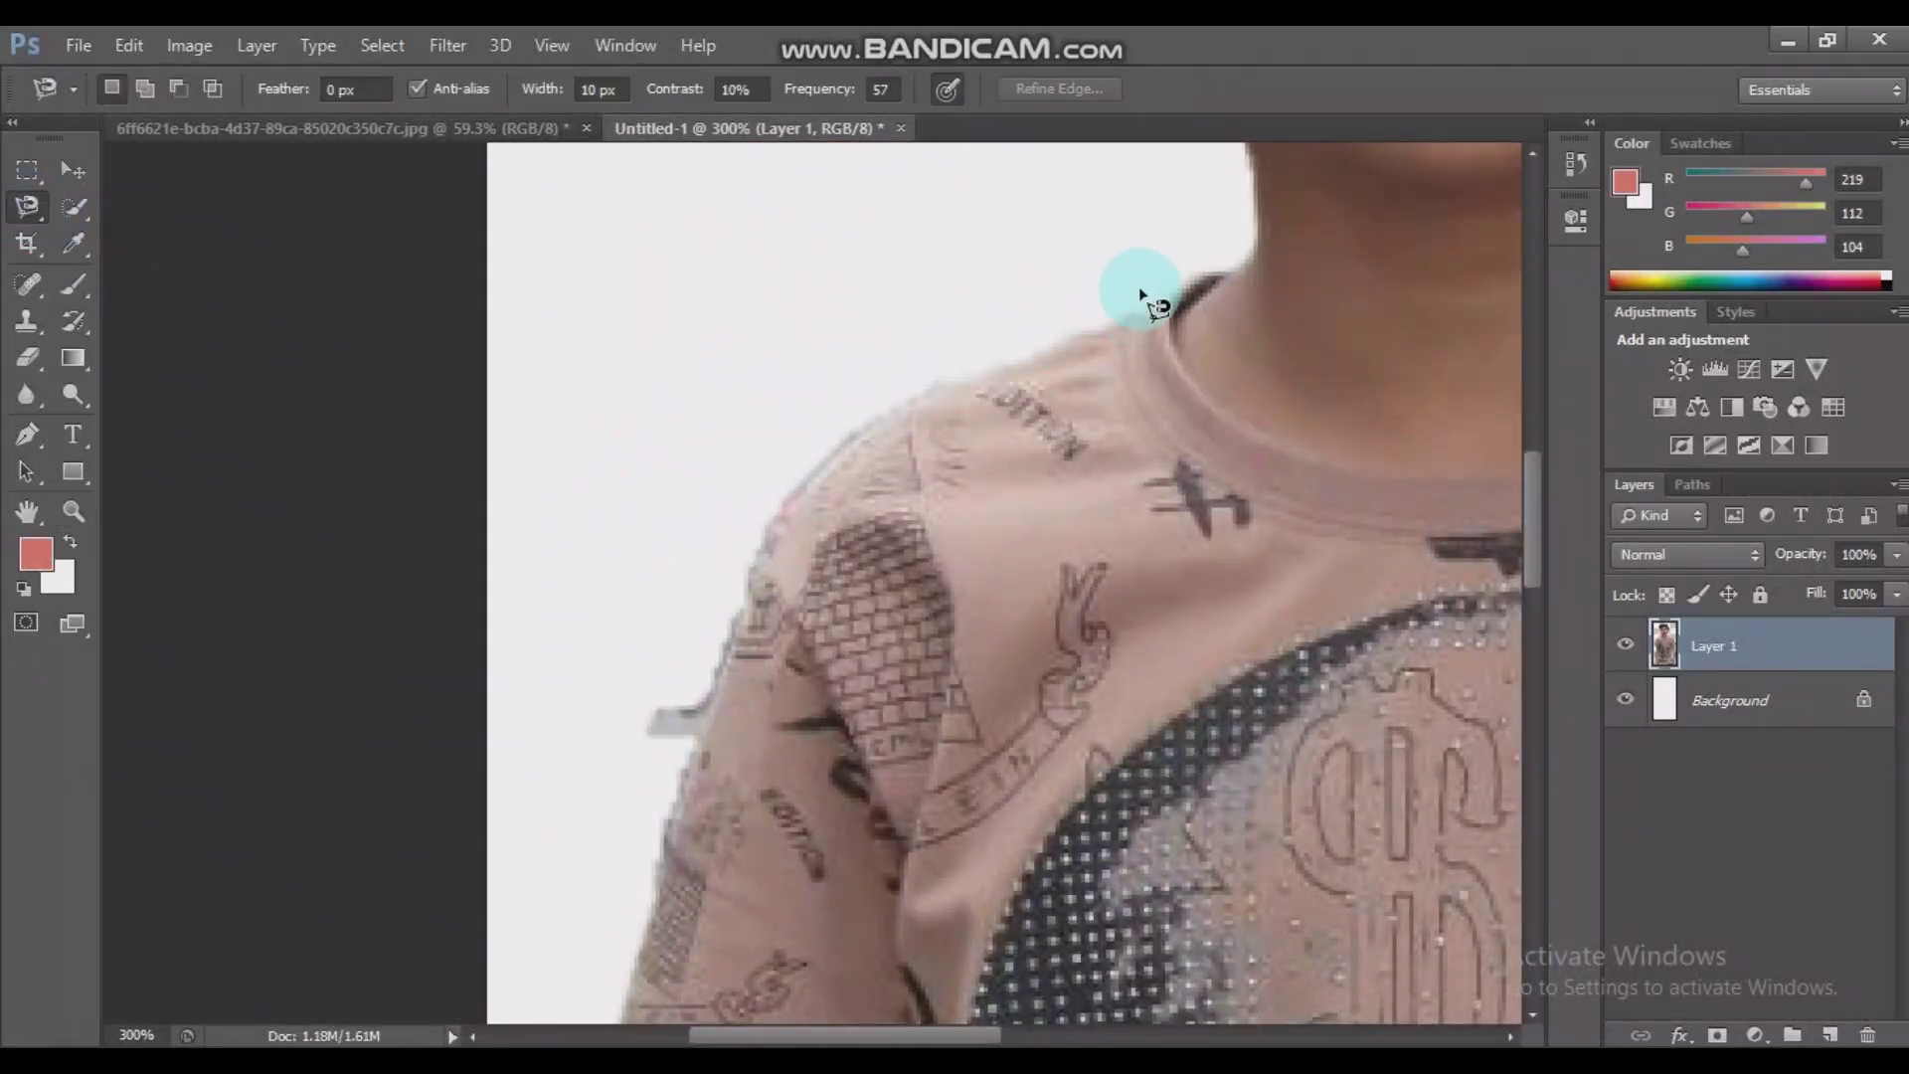
drag(1171, 279, 1144, 320)
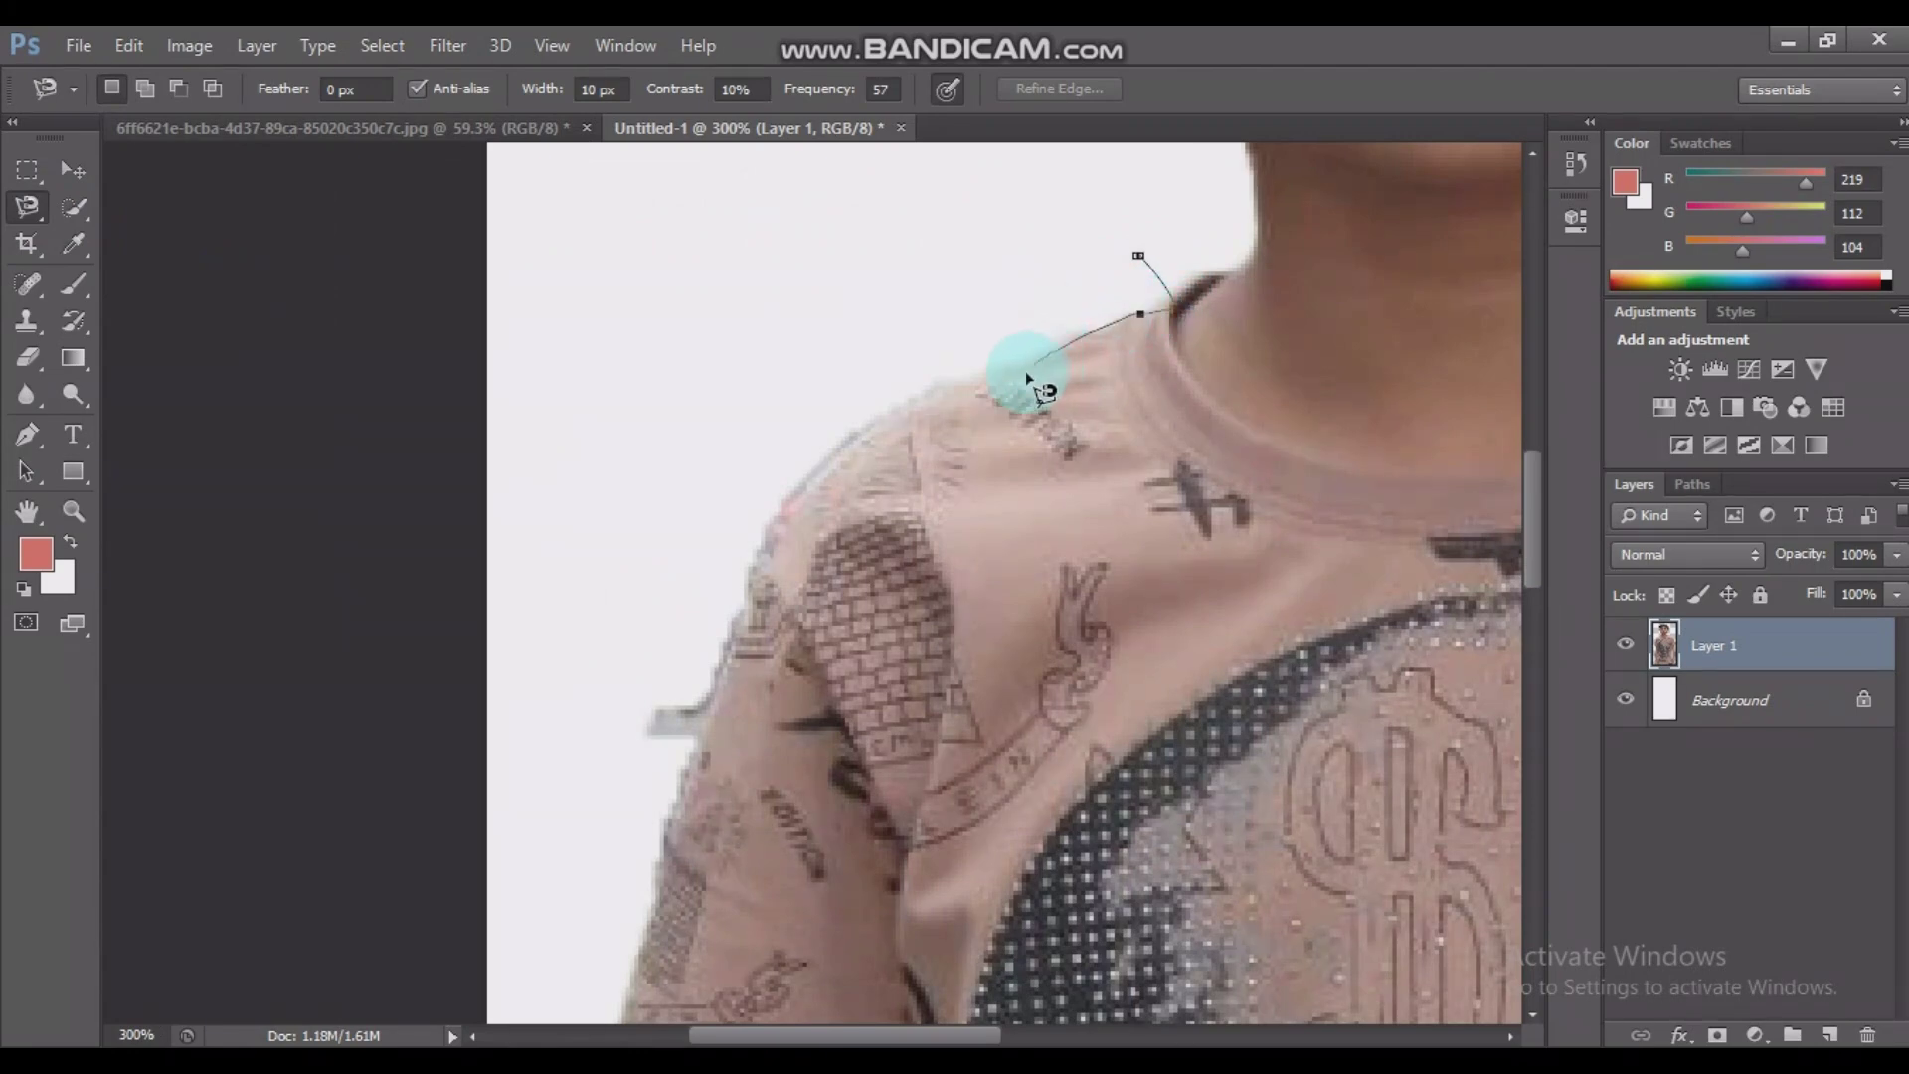
drag(774, 518, 701, 737)
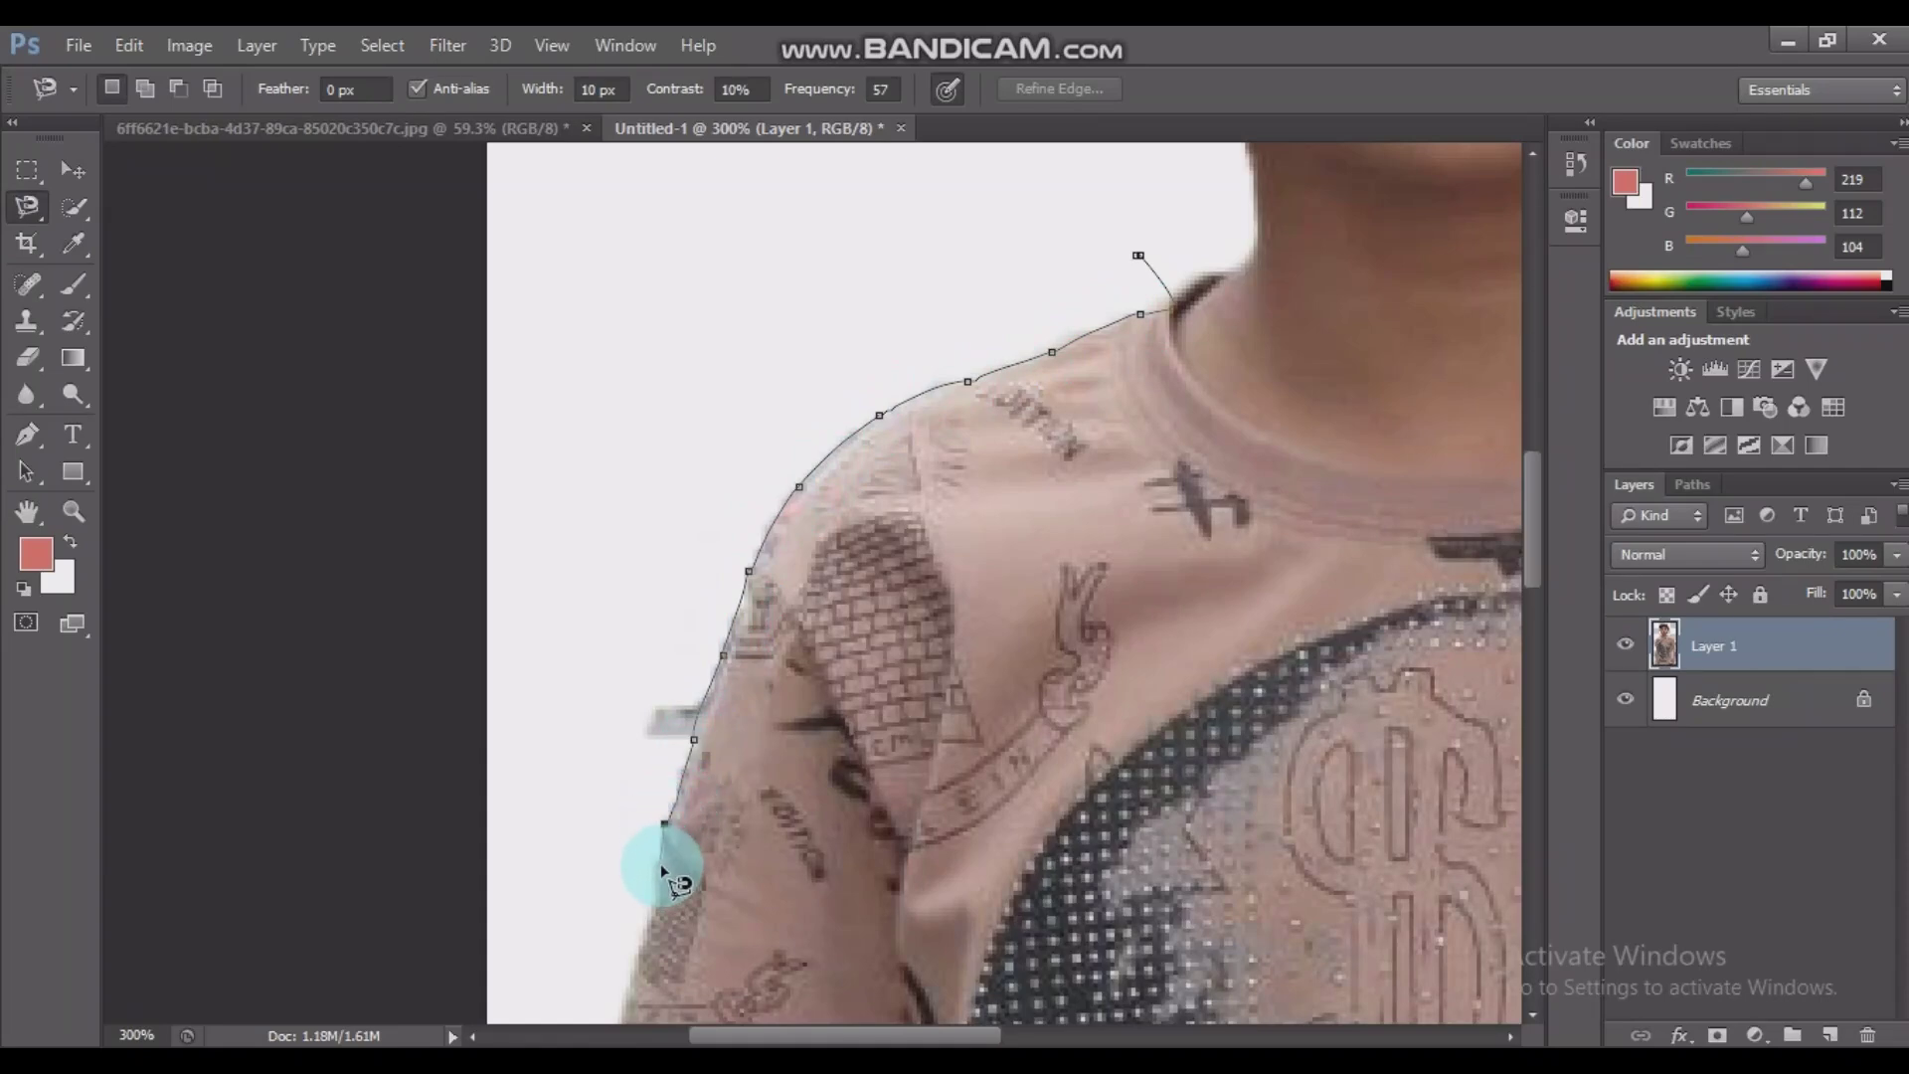
mouse_move(633, 962)
mouse_down()
mouse_move(560, 907)
mouse_move(552, 784)
mouse_move(591, 594)
mouse_move(674, 397)
mouse_move(867, 224)
mouse_move(1027, 203)
mouse_move(1140, 258)
mouse_up()
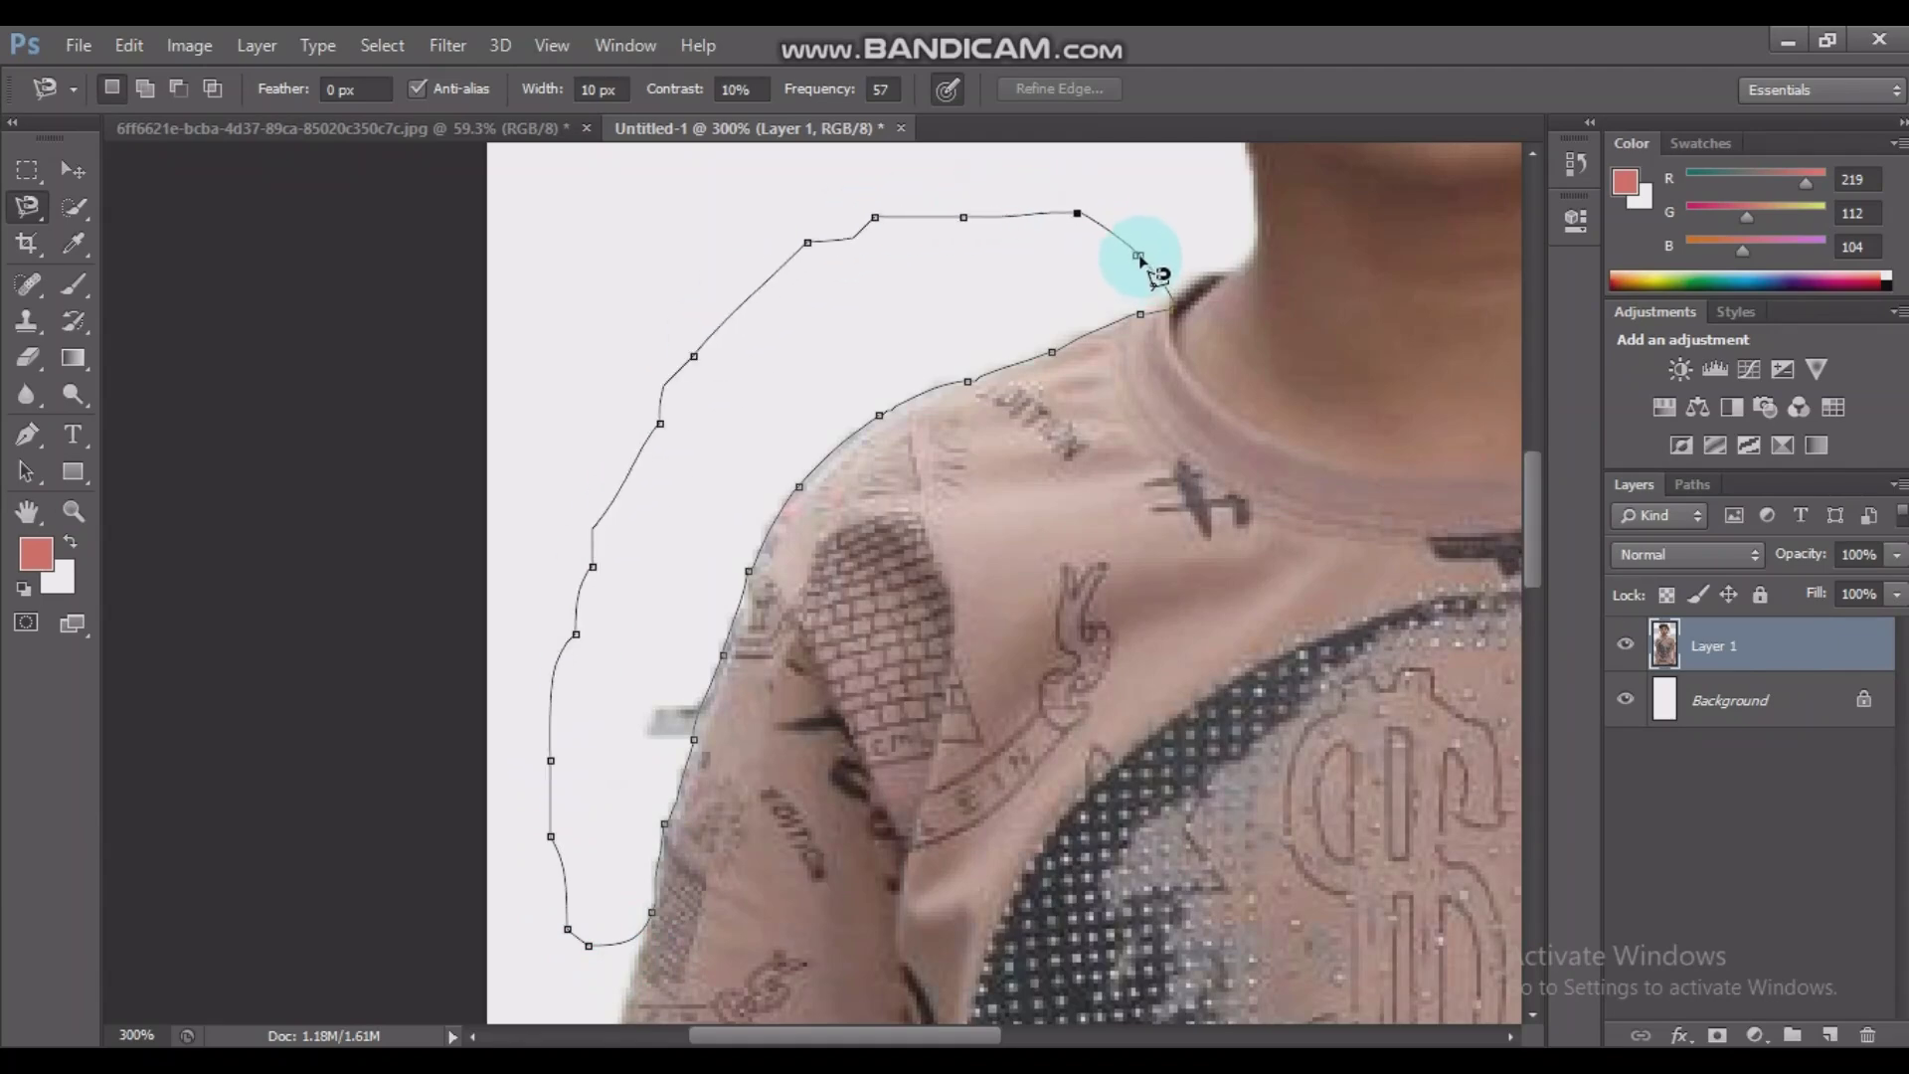
click(1140, 257)
key(ctrl+d)
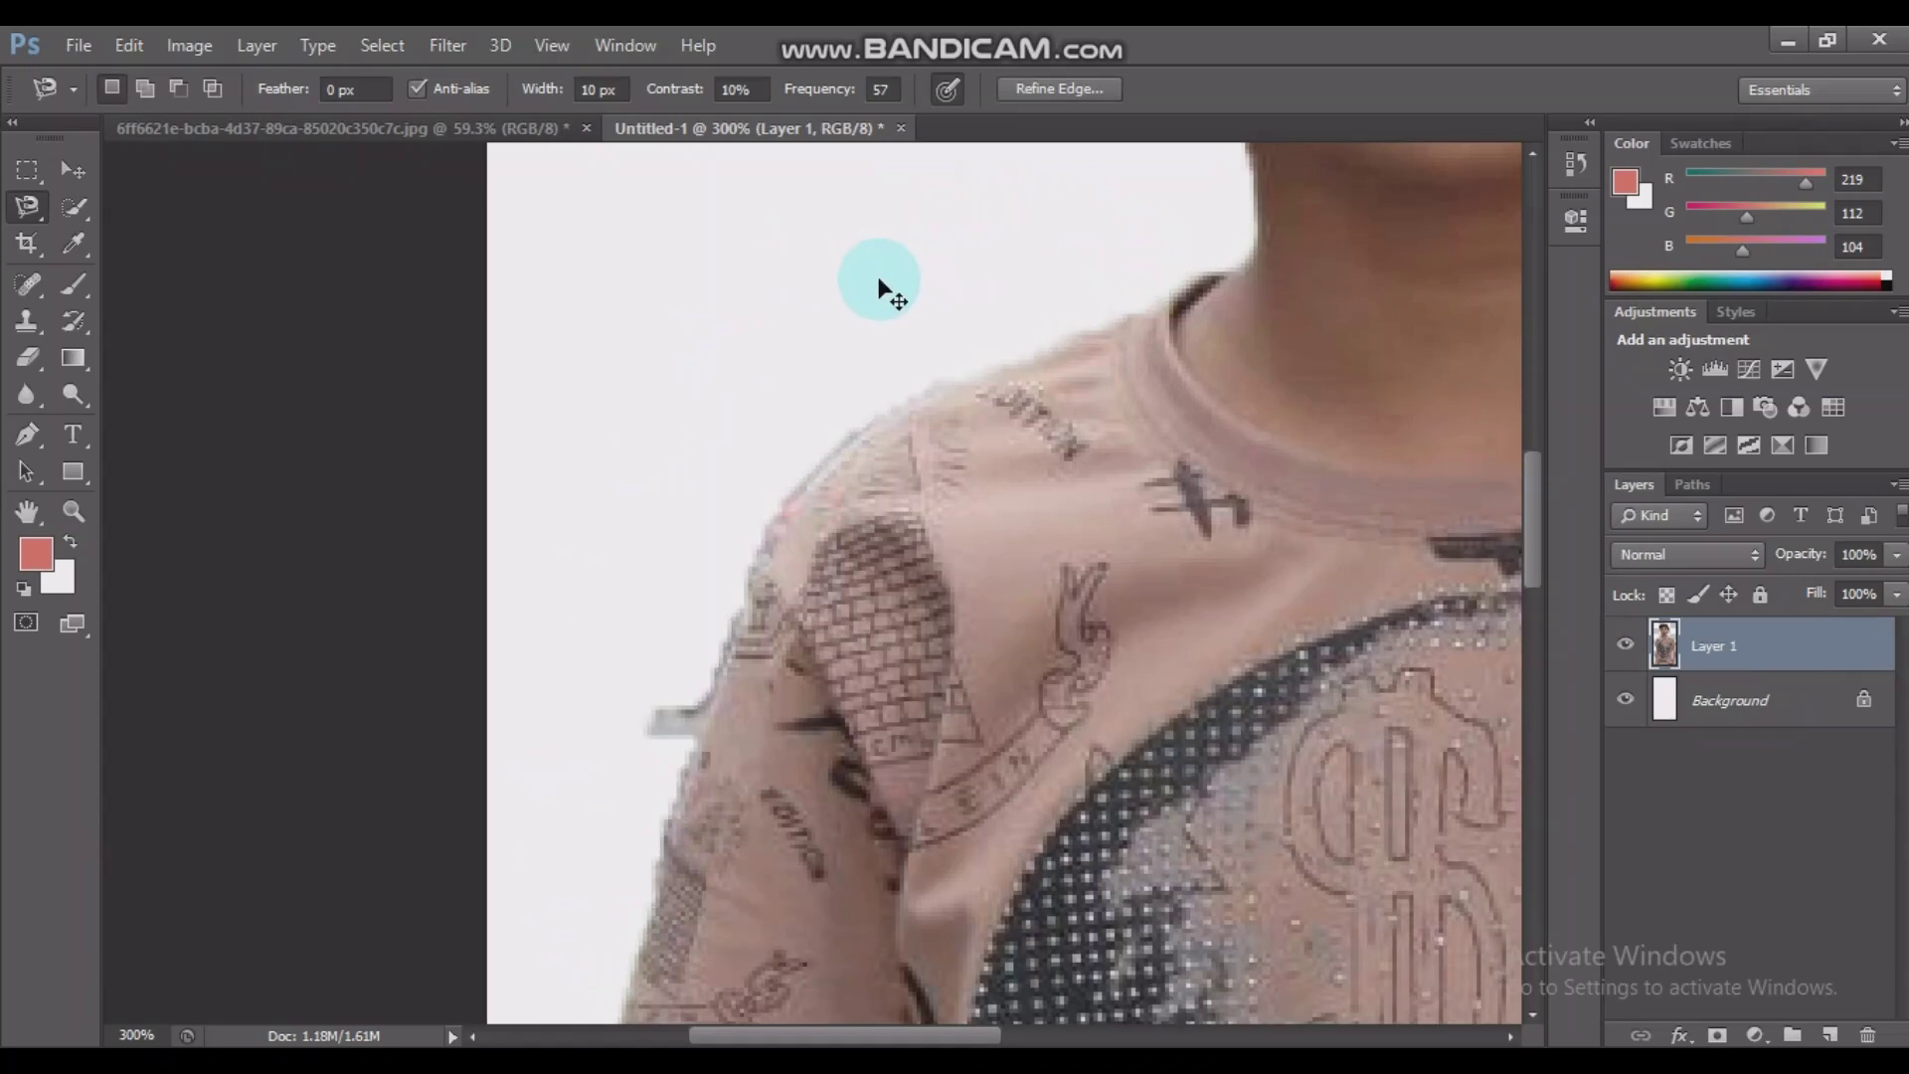
Shift the layer to expose the boy's left shoulder, and delete the wall remnants above it using the Magnetic Lasso
click(74, 170)
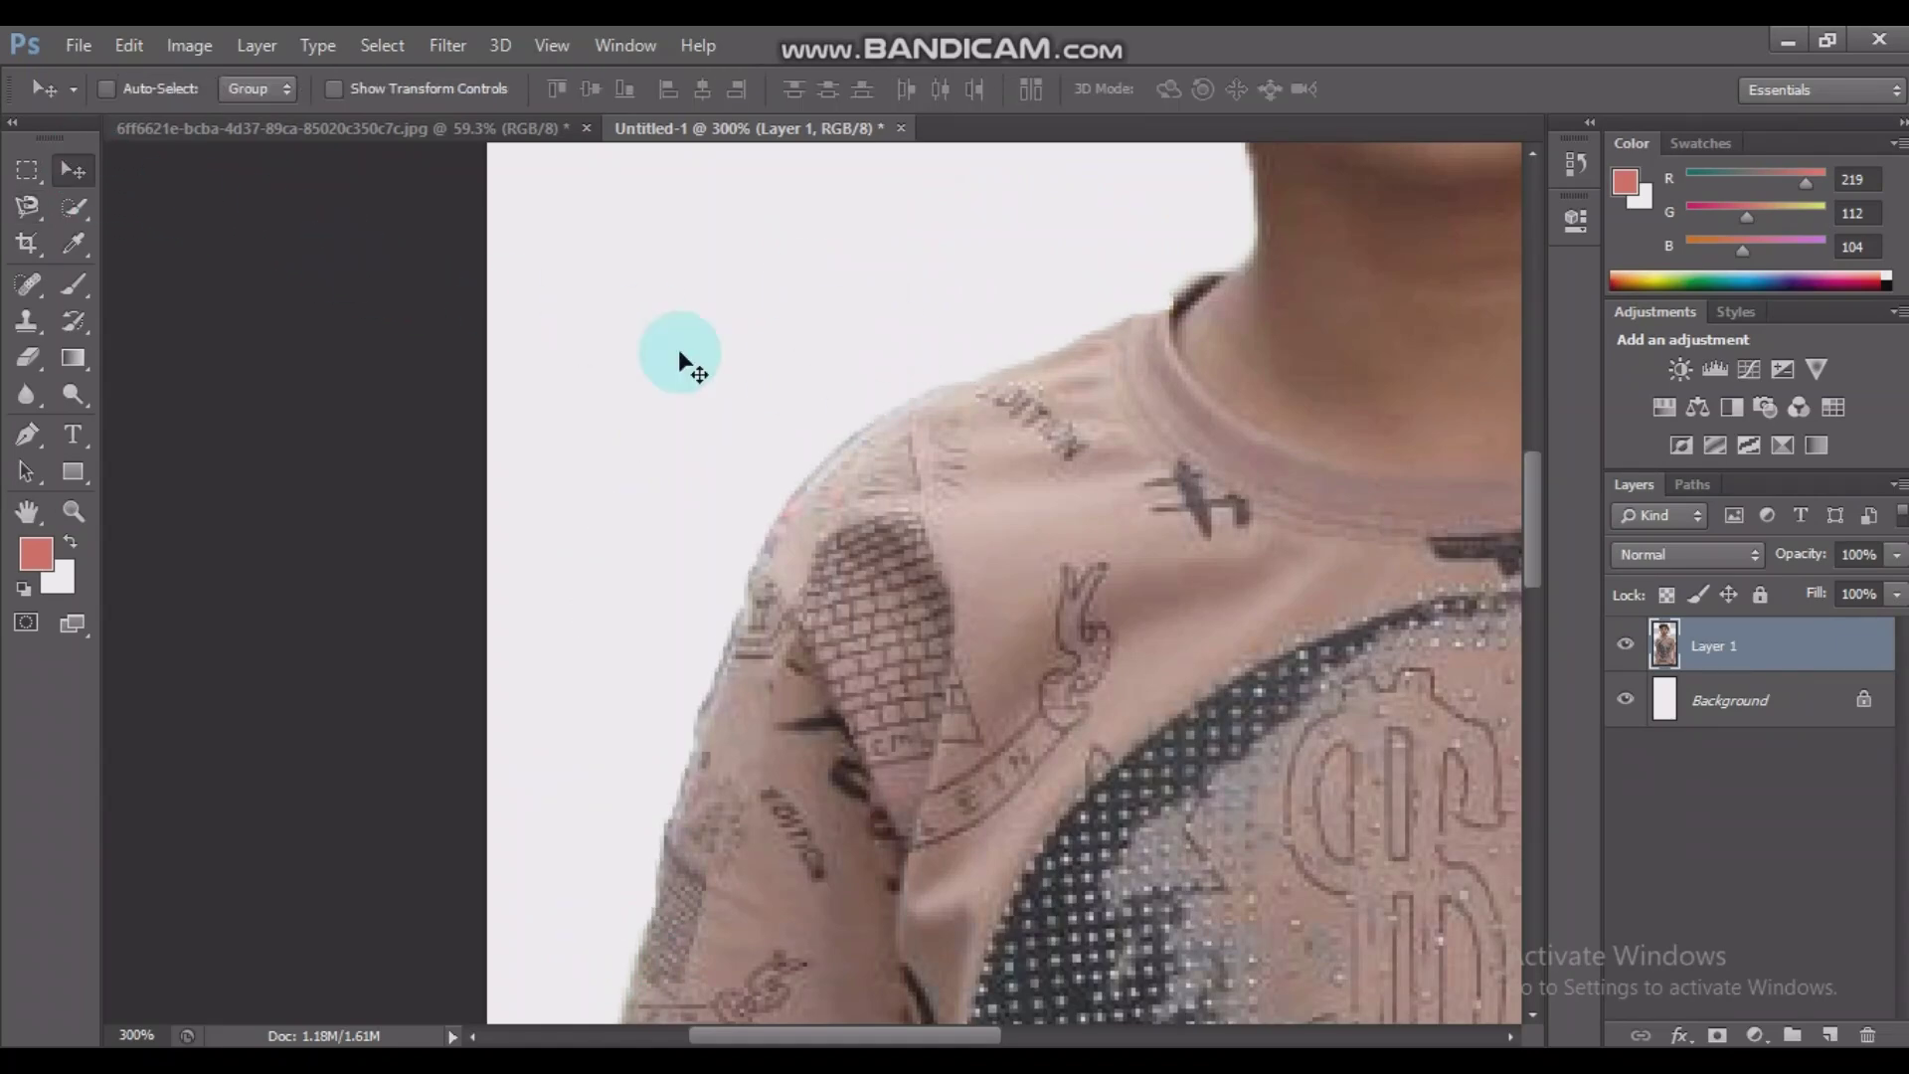
mouse_move(1153, 586)
mouse_down()
mouse_move(1329, 498)
mouse_move(1142, 639)
mouse_move(954, 686)
mouse_up()
click(21, 227)
click(685, 348)
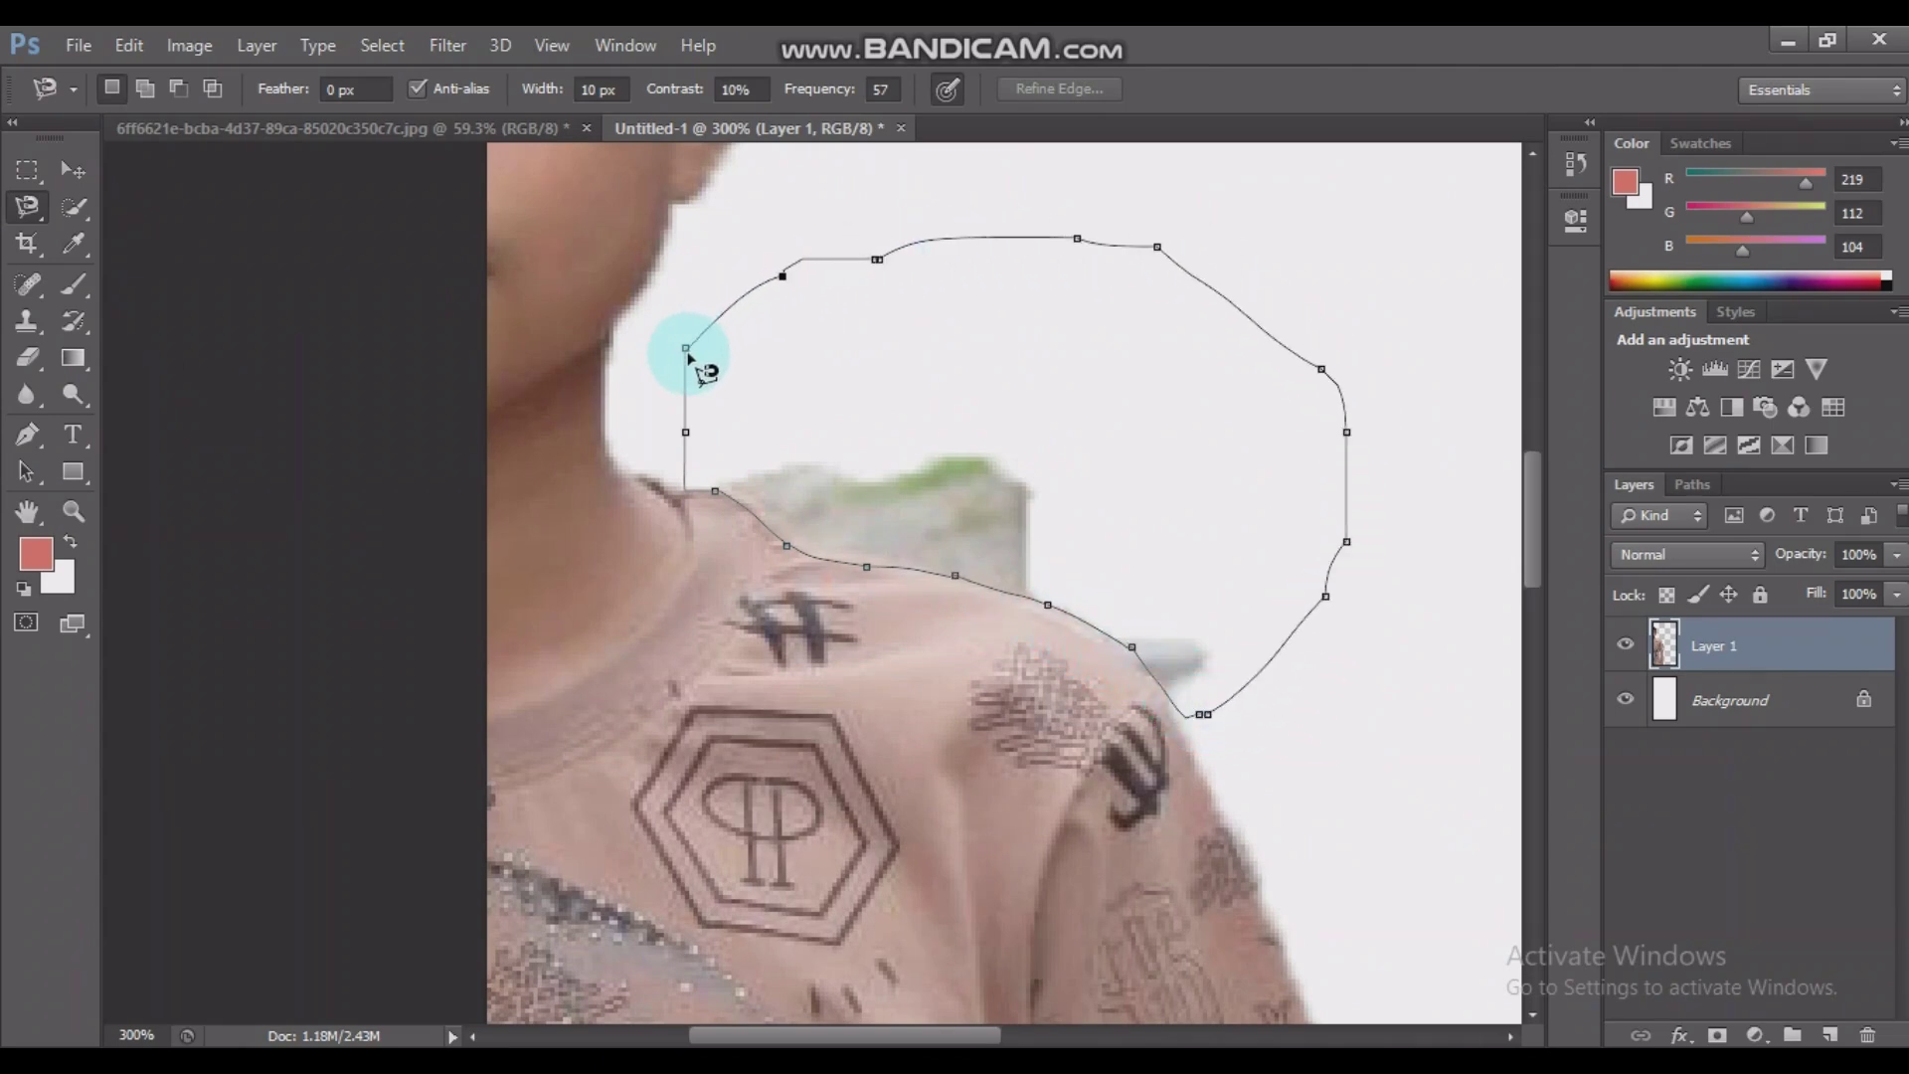
click(686, 349)
key(Delete)
key(ctrl+d)
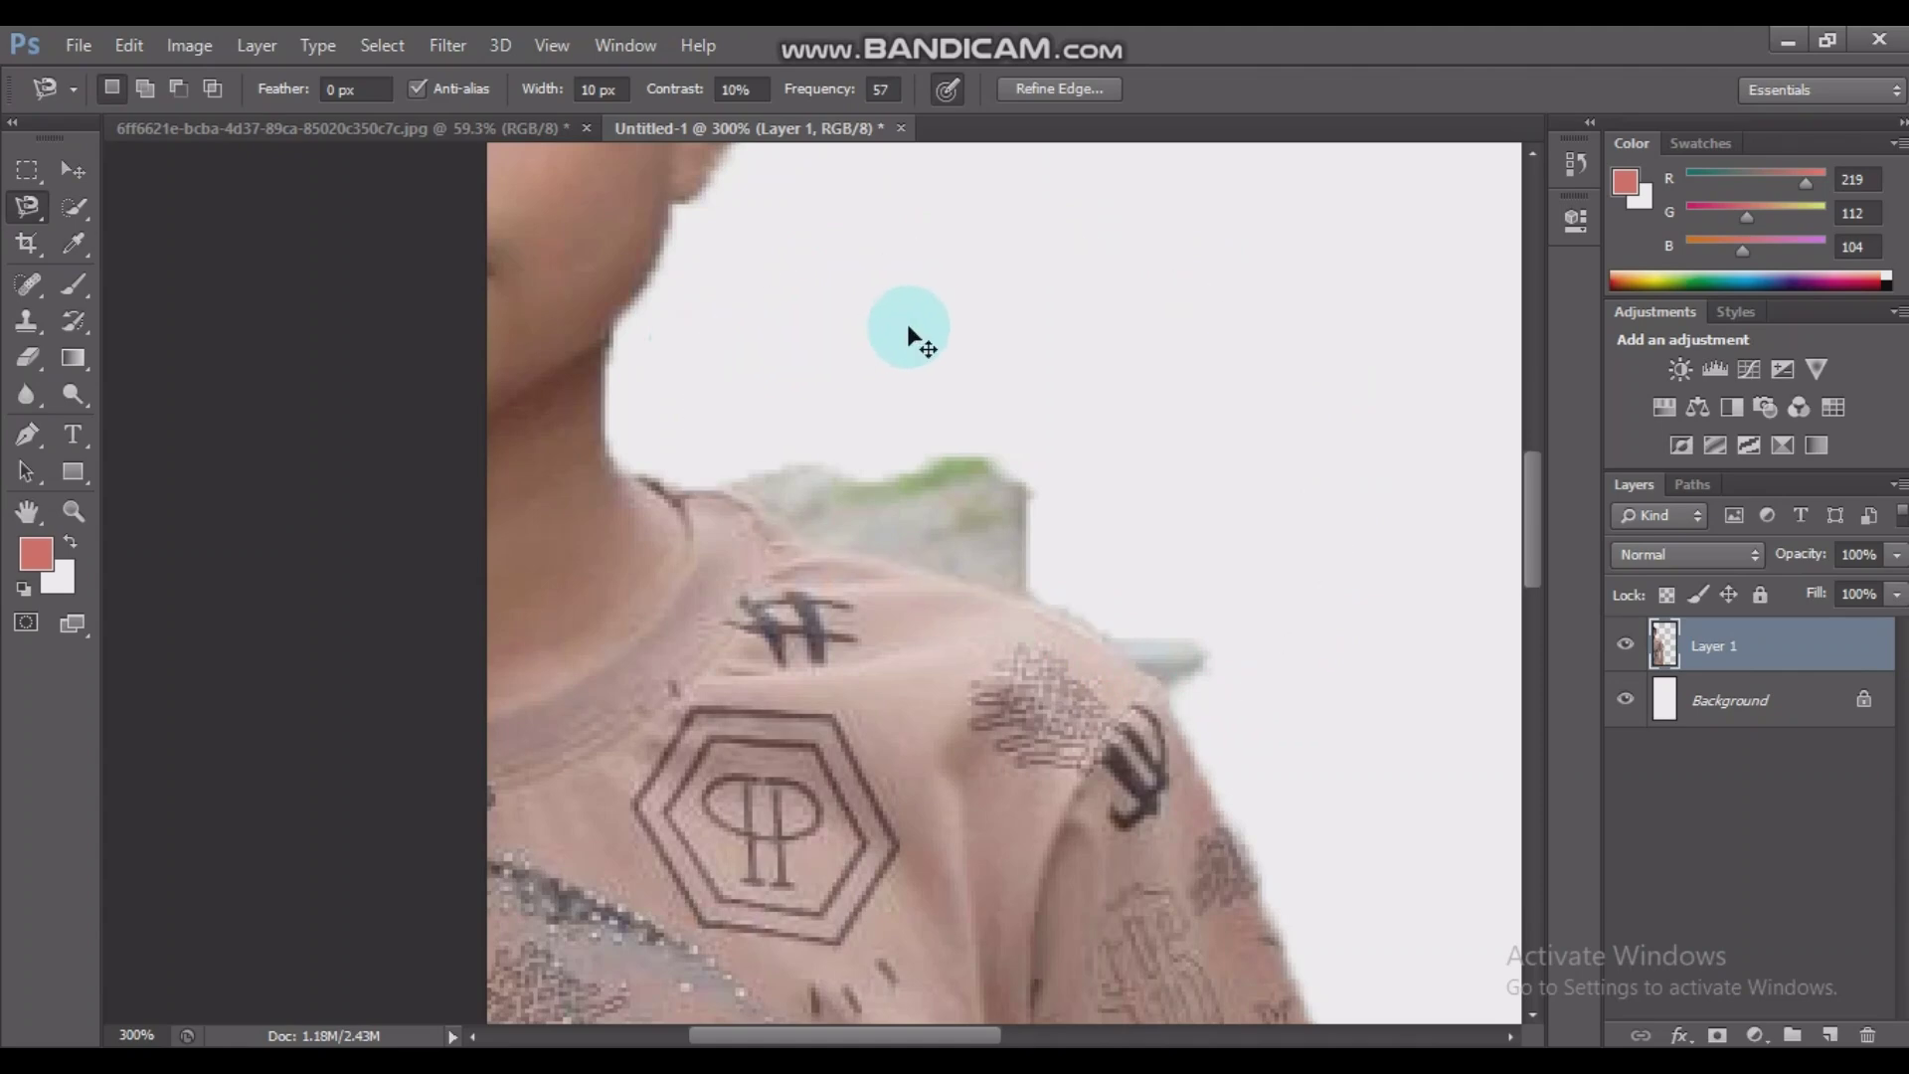
Move the layer up and delete the background strip between the boy's torso and left arm using the Magnetic Lasso
click(73, 170)
drag(803, 696, 933, 119)
drag(890, 704, 850, 704)
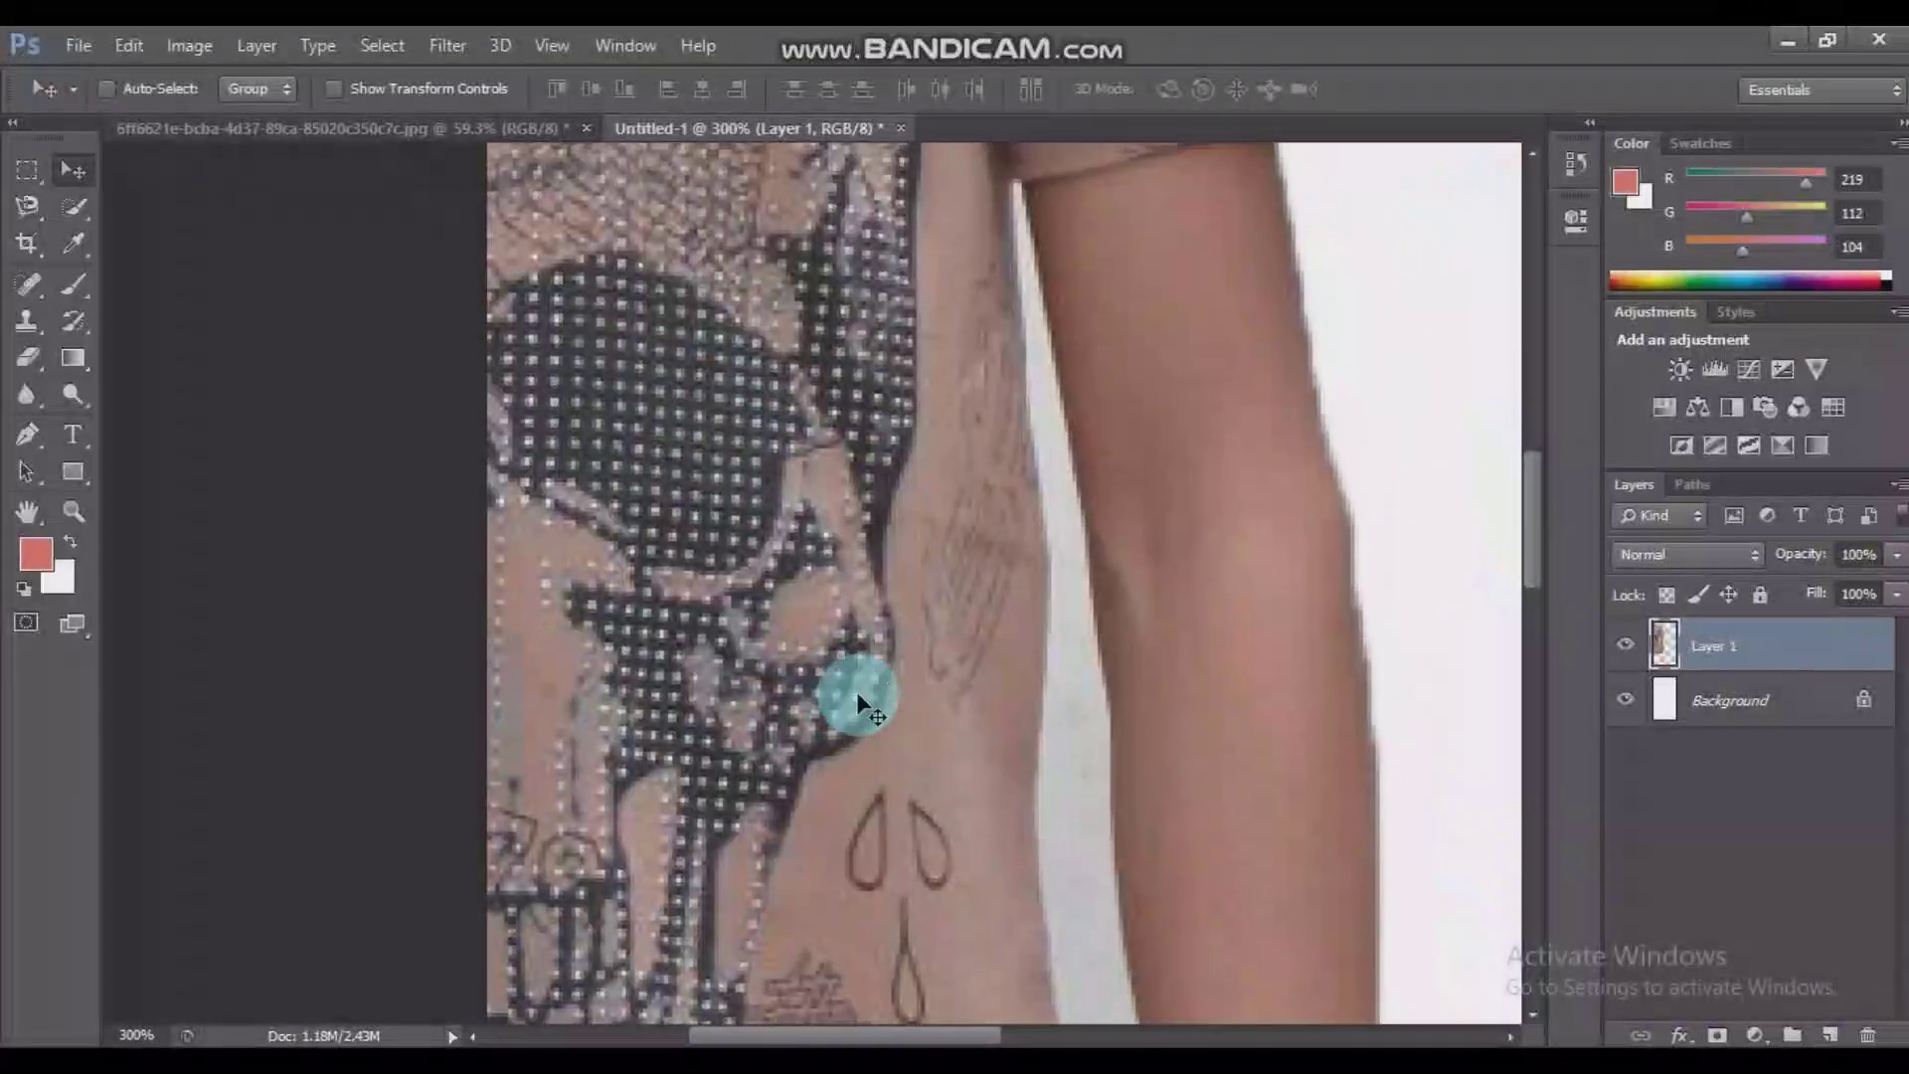
click(27, 206)
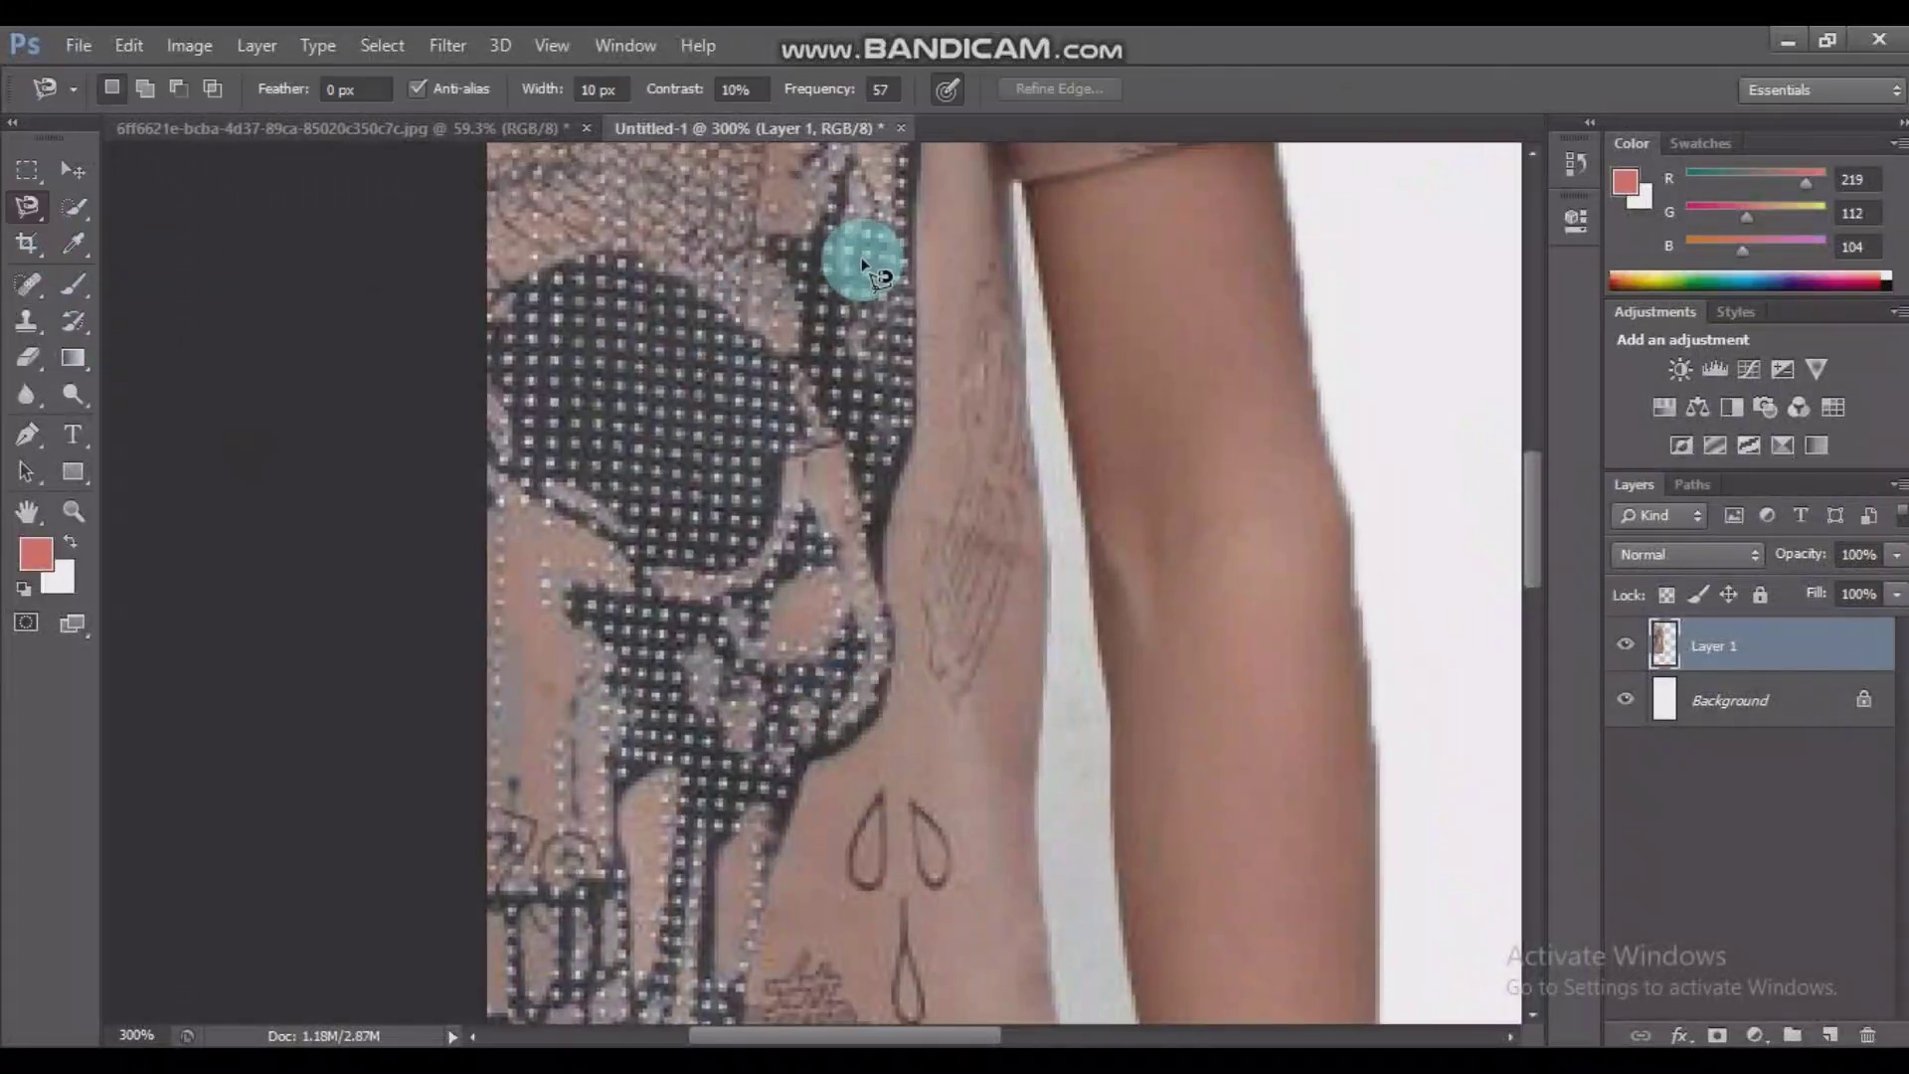
click(1013, 184)
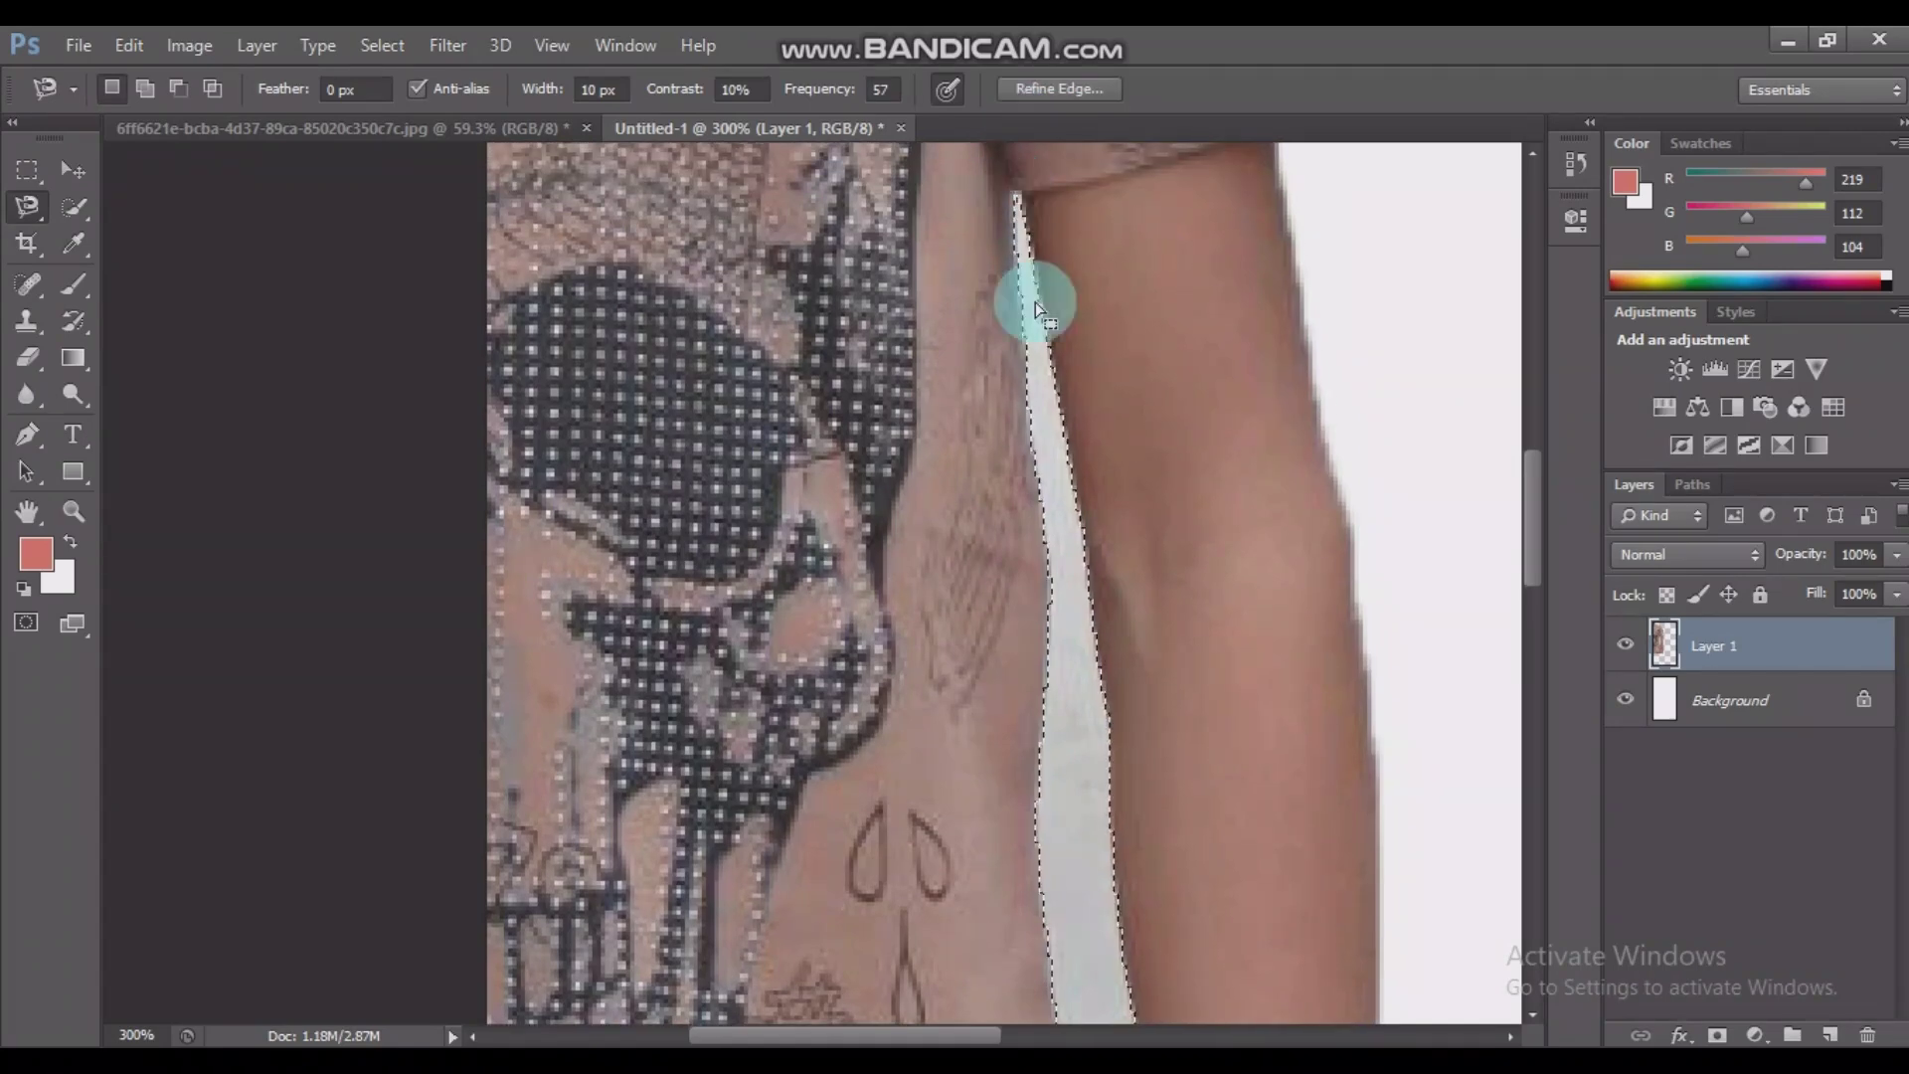
key(Escape)
Move the layer to expose the boy's right wrist, and delete the background gap between wrist and shirt using the Magnetic Lasso
click(84, 179)
mouse_move(865, 822)
mouse_down()
mouse_move(945, 779)
mouse_move(1120, 601)
mouse_move(813, 418)
mouse_move(1005, 673)
mouse_move(971, 583)
mouse_move(1189, 557)
mouse_move(945, 765)
mouse_move(1002, 682)
mouse_up()
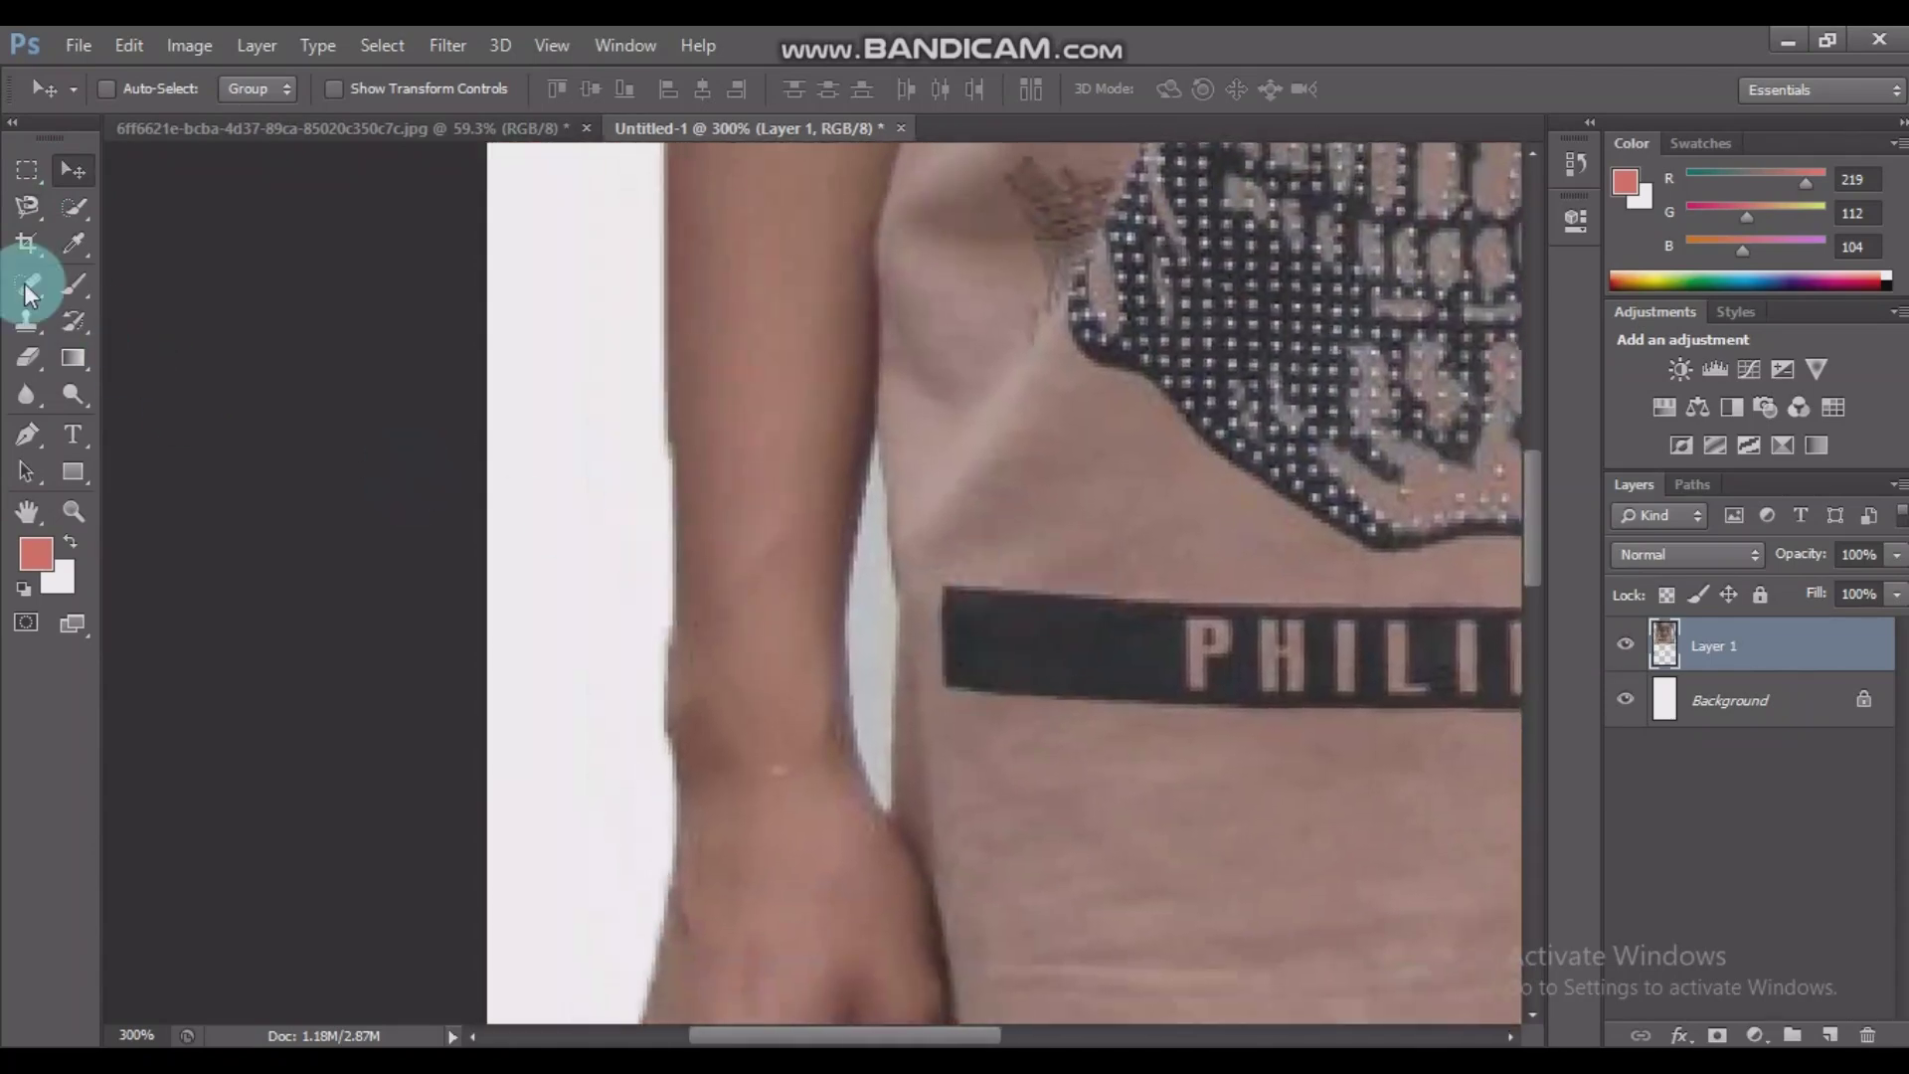
click(27, 206)
drag(873, 455, 845, 702)
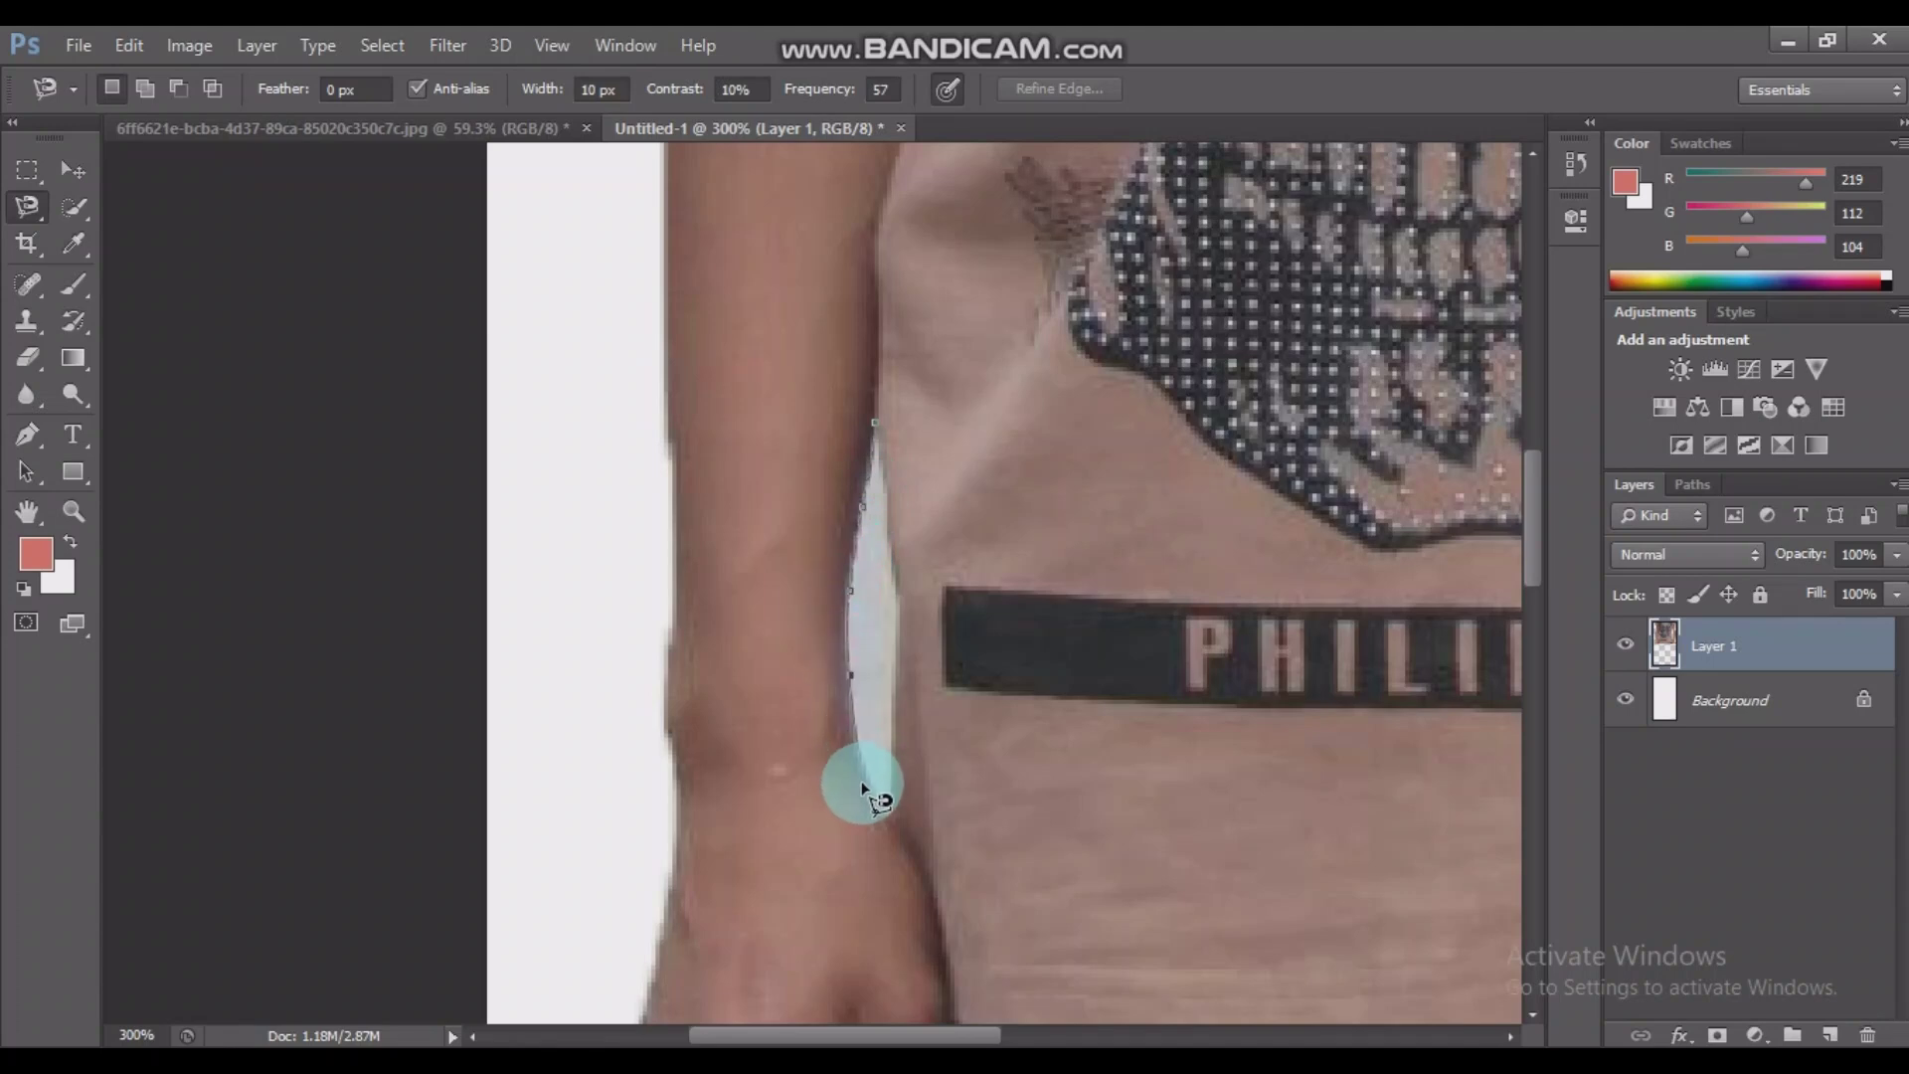
drag(891, 807, 903, 610)
click(875, 420)
click(308, 283)
Move the layer down and delete the small background gap between the boy's right elbow and shirt using the Magnetic Lasso
click(72, 169)
drag(1116, 336, 1057, 792)
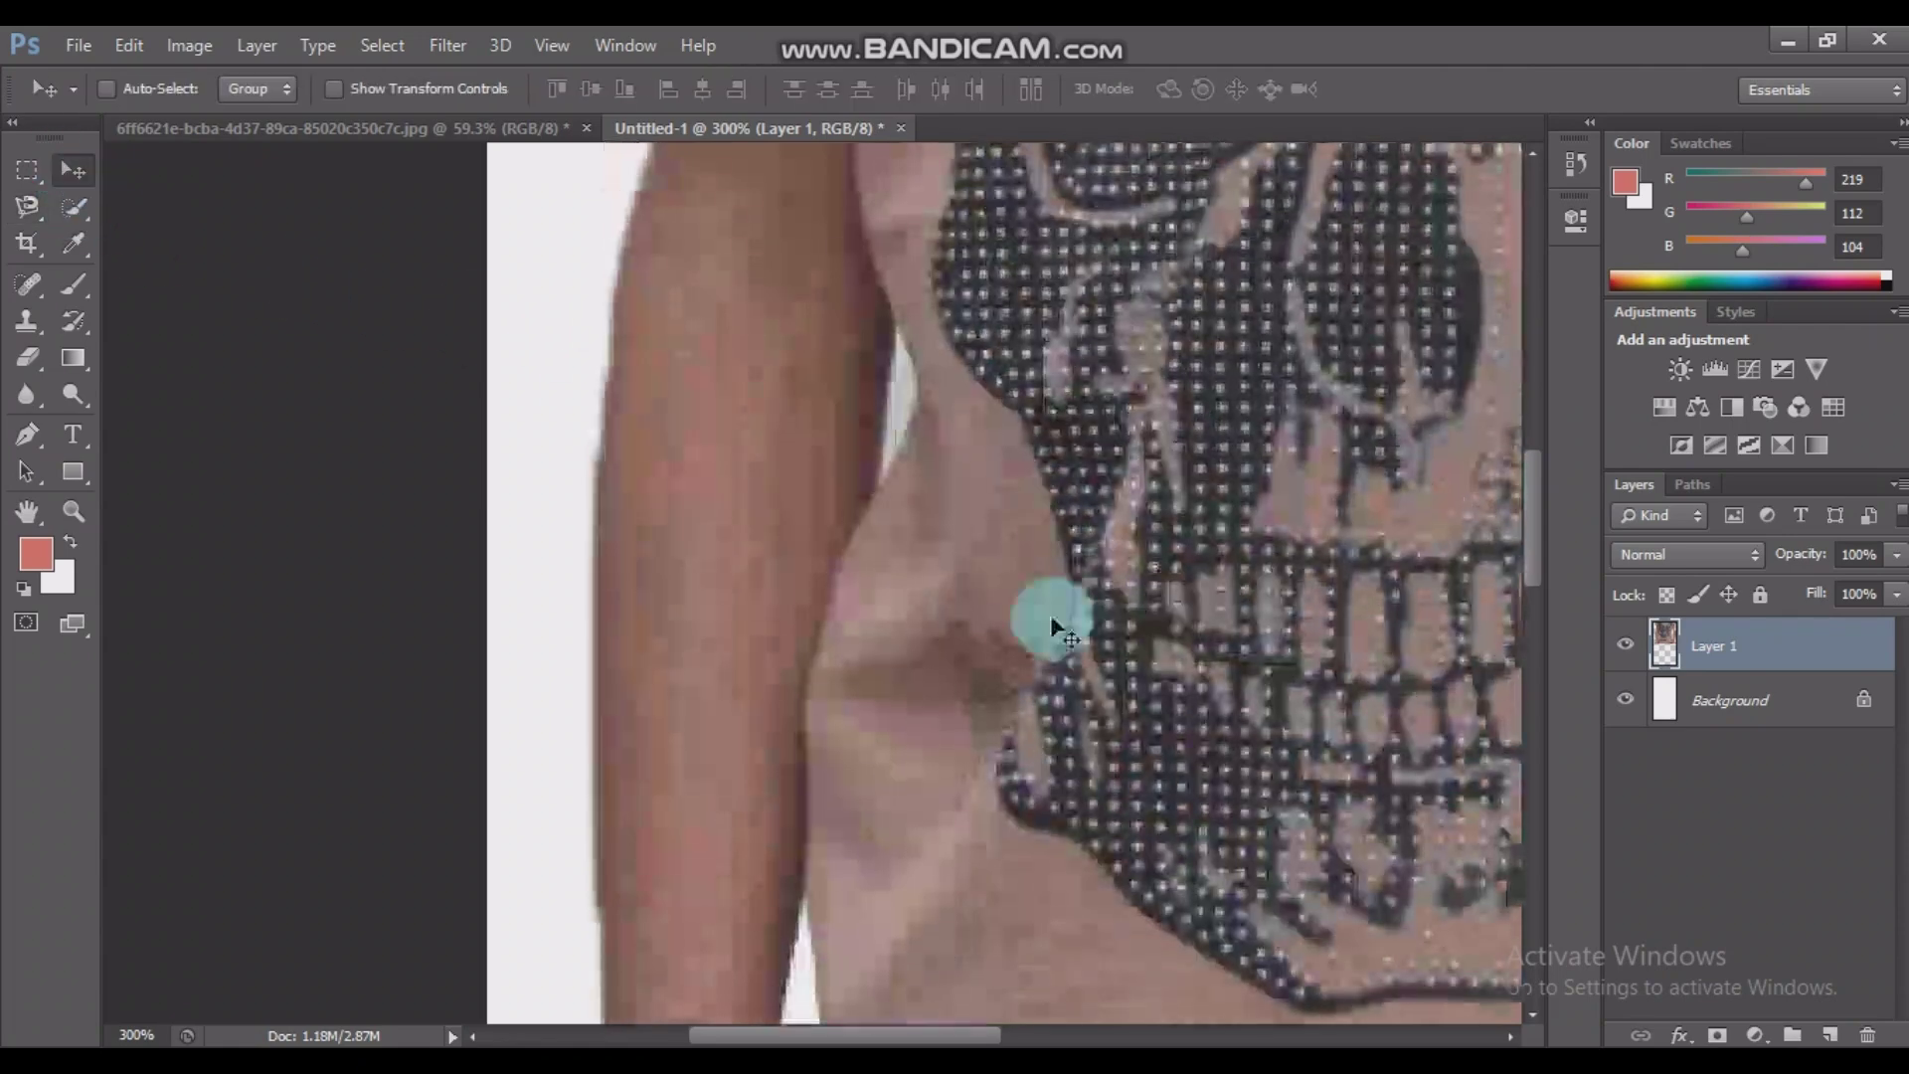
drag(1046, 330, 1035, 487)
click(28, 206)
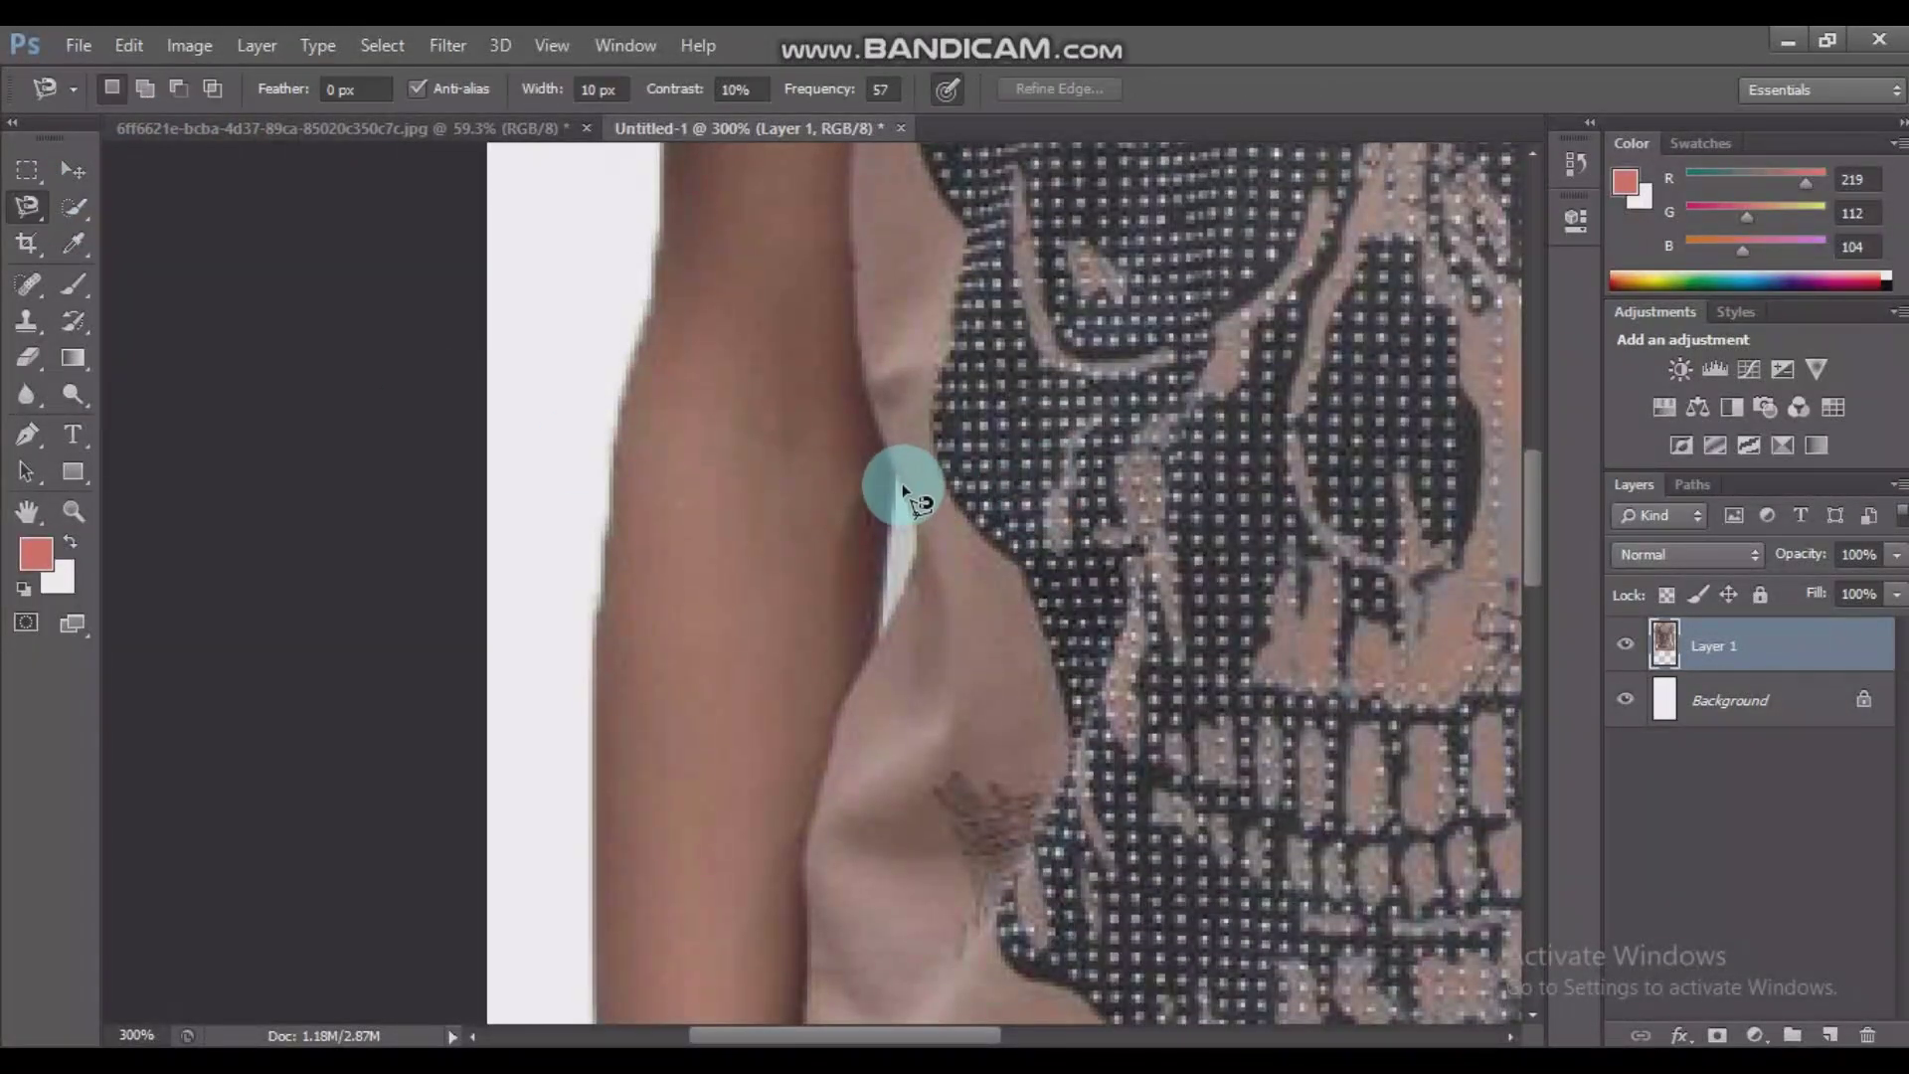
drag(893, 473, 873, 613)
click(893, 473)
Move the layer to expose the boy's left wrist, and delete the date stamp remnant on its outer side using the Magnetic Lasso
click(84, 181)
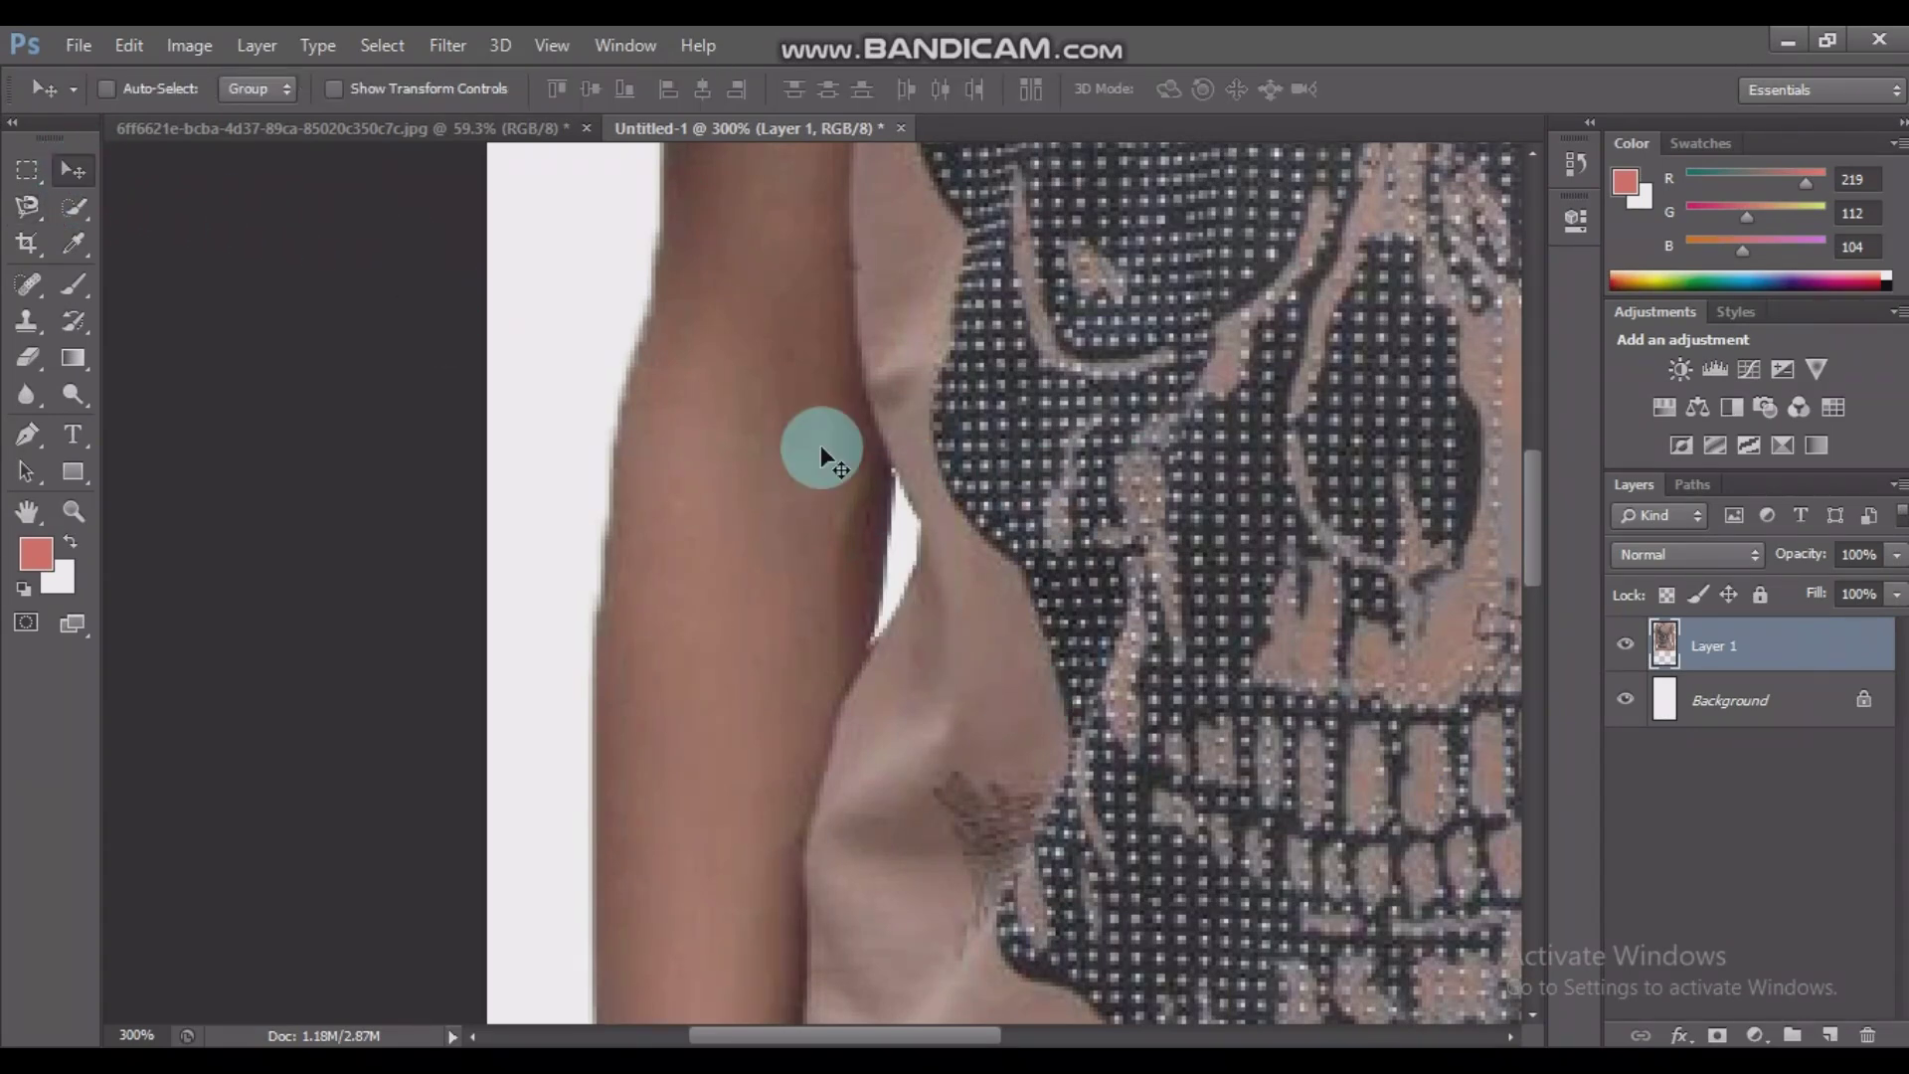
key(ctrl+0)
drag(832, 448, 924, 865)
key(z)
click(925, 865)
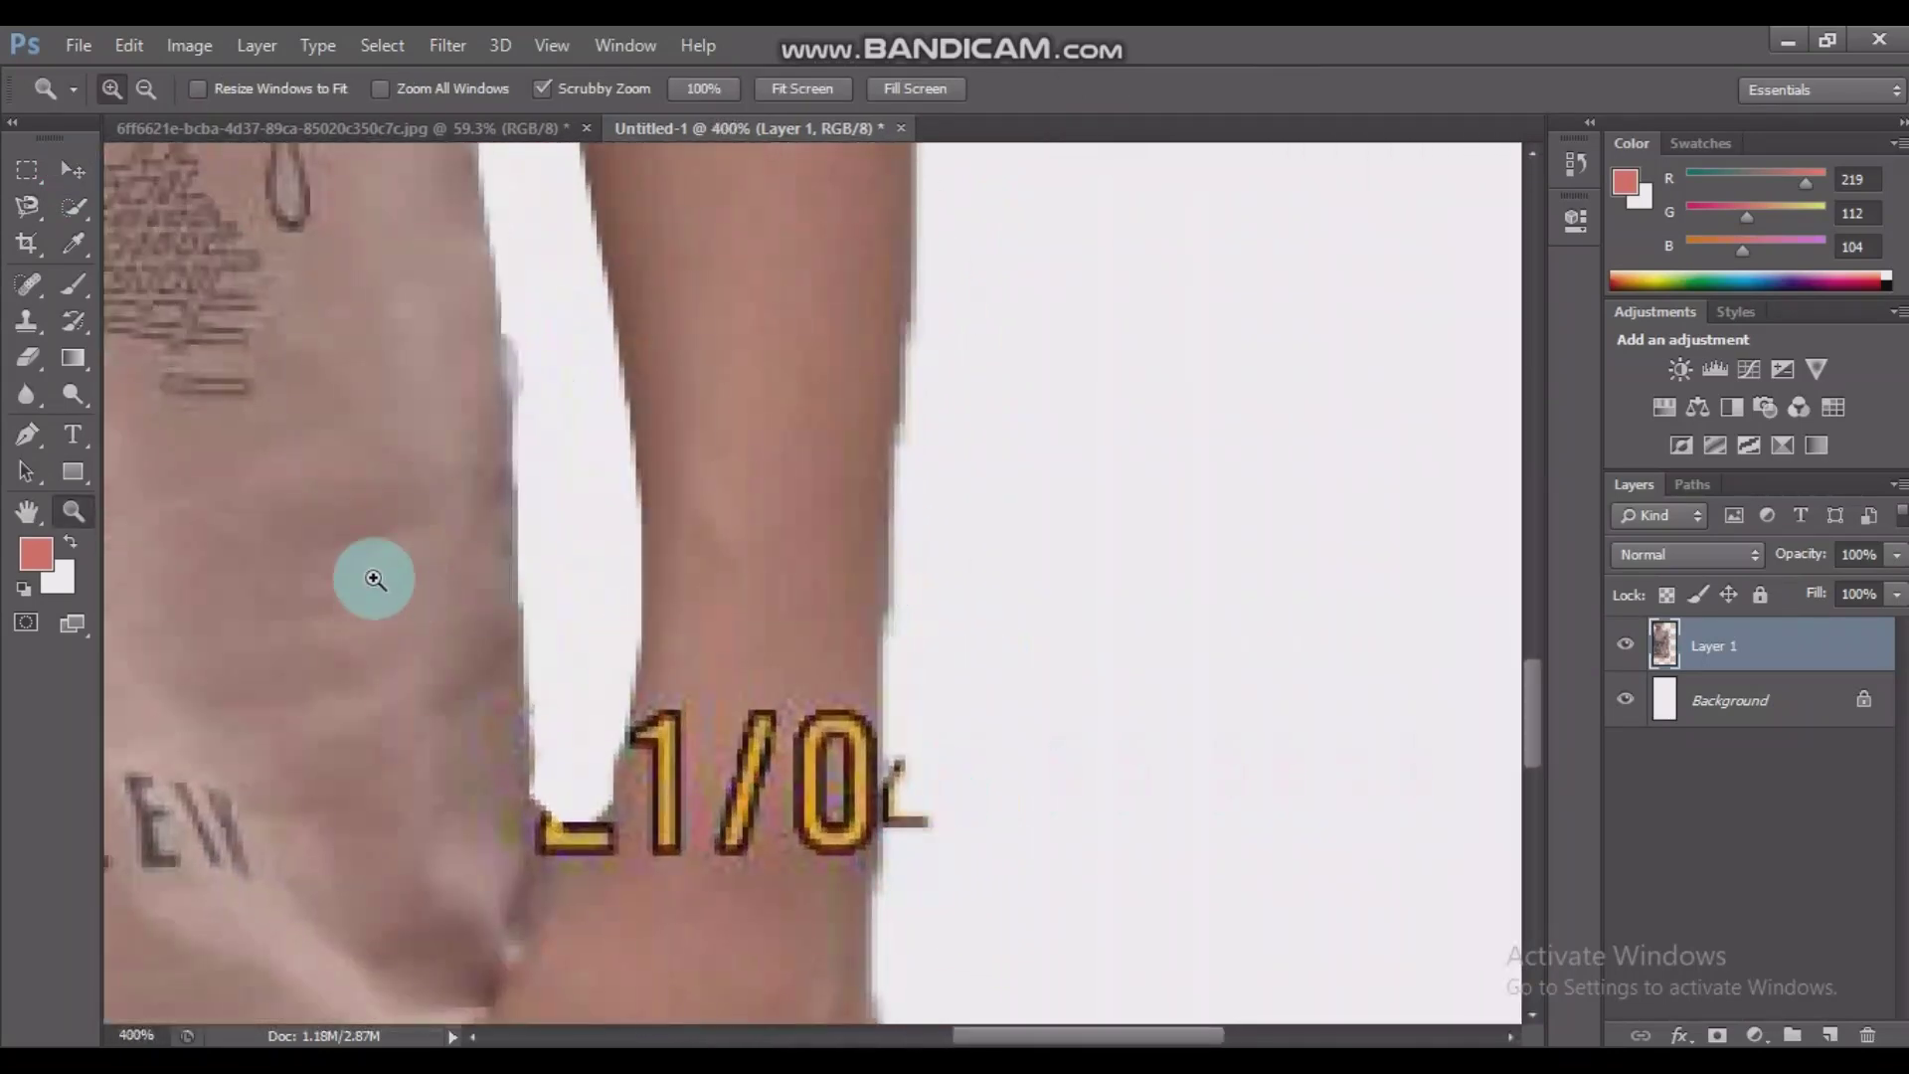
click(28, 205)
mouse_move(883, 696)
mouse_down()
mouse_move(874, 931)
mouse_move(1024, 920)
mouse_move(1189, 689)
mouse_move(900, 678)
mouse_up()
click(884, 684)
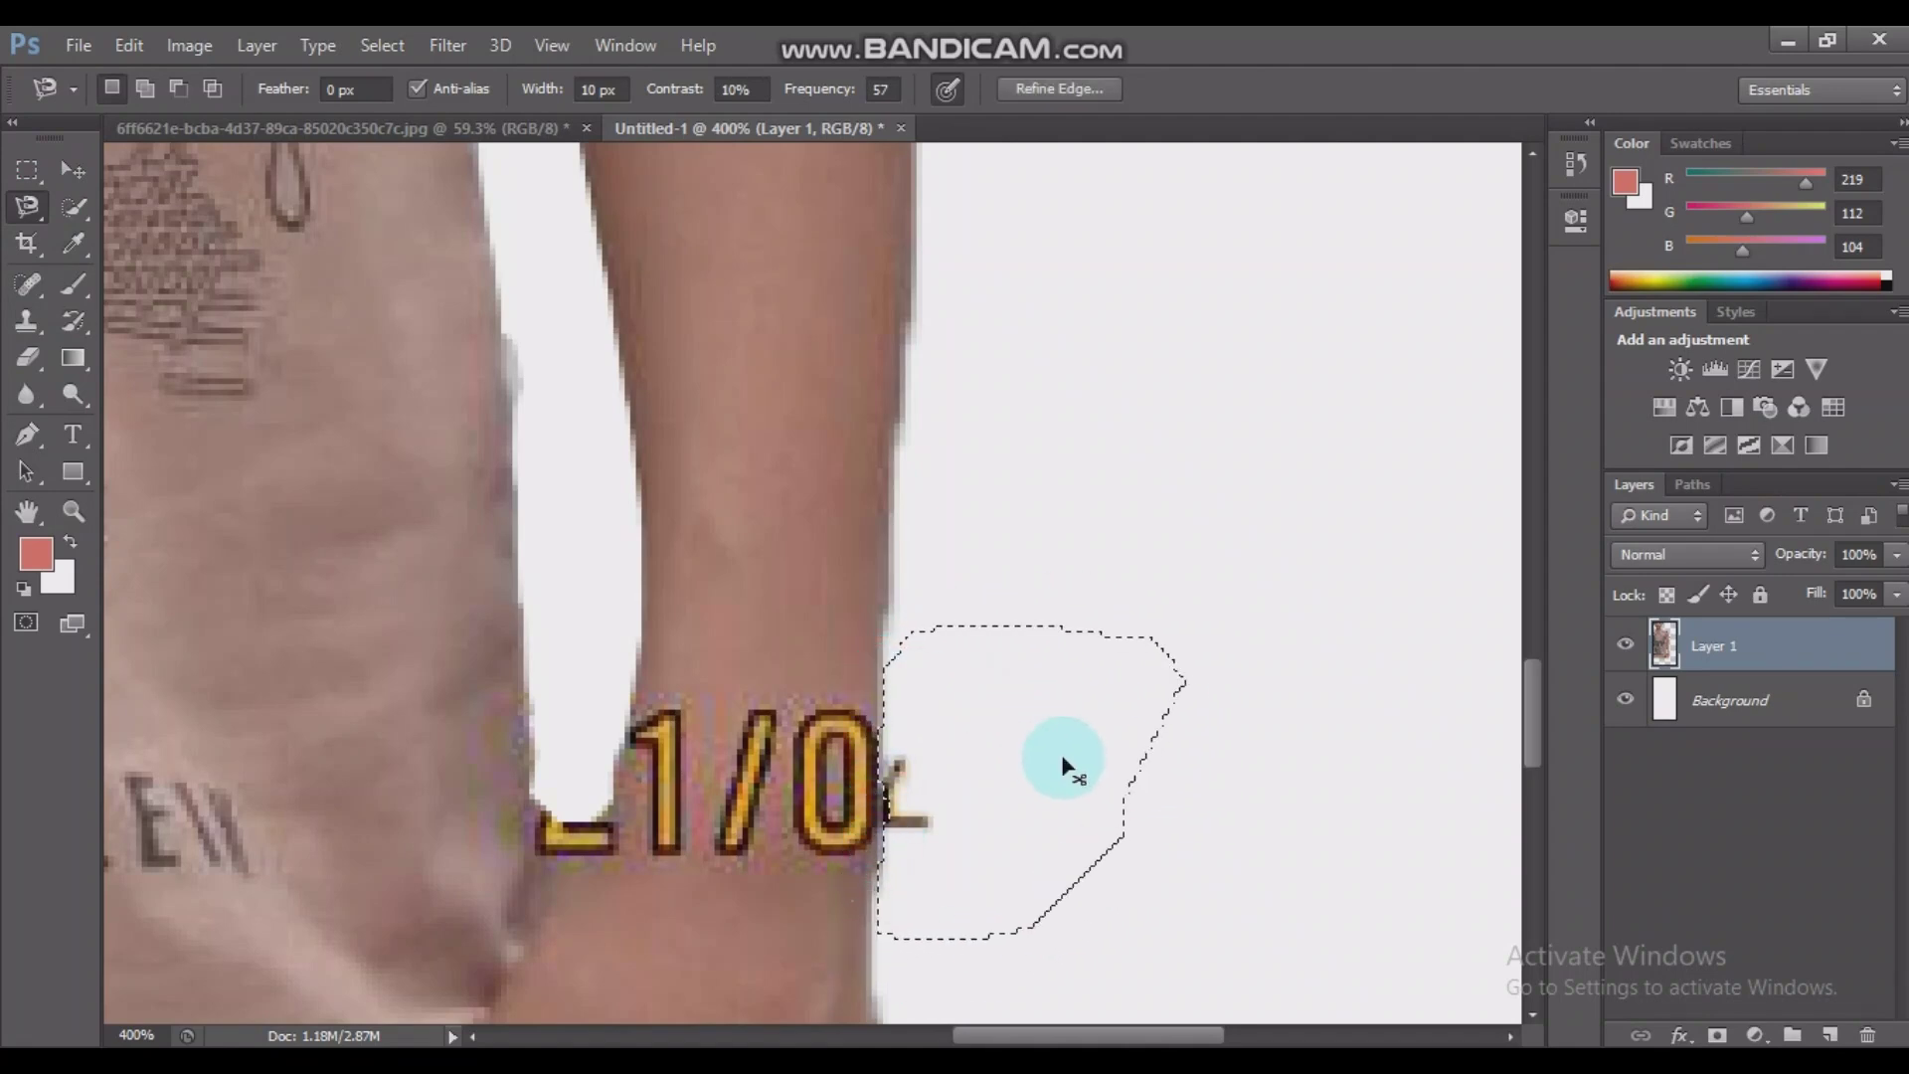
key(Delete)
key(ctrl+d)
Delete the background and date stamp fragment between the boy's left wrist and shirt using the Magnetic Lasso
mouse_move(537, 817)
mouse_down()
mouse_move(529, 945)
mouse_move(558, 920)
mouse_move(638, 660)
mouse_move(583, 668)
mouse_move(537, 790)
mouse_up()
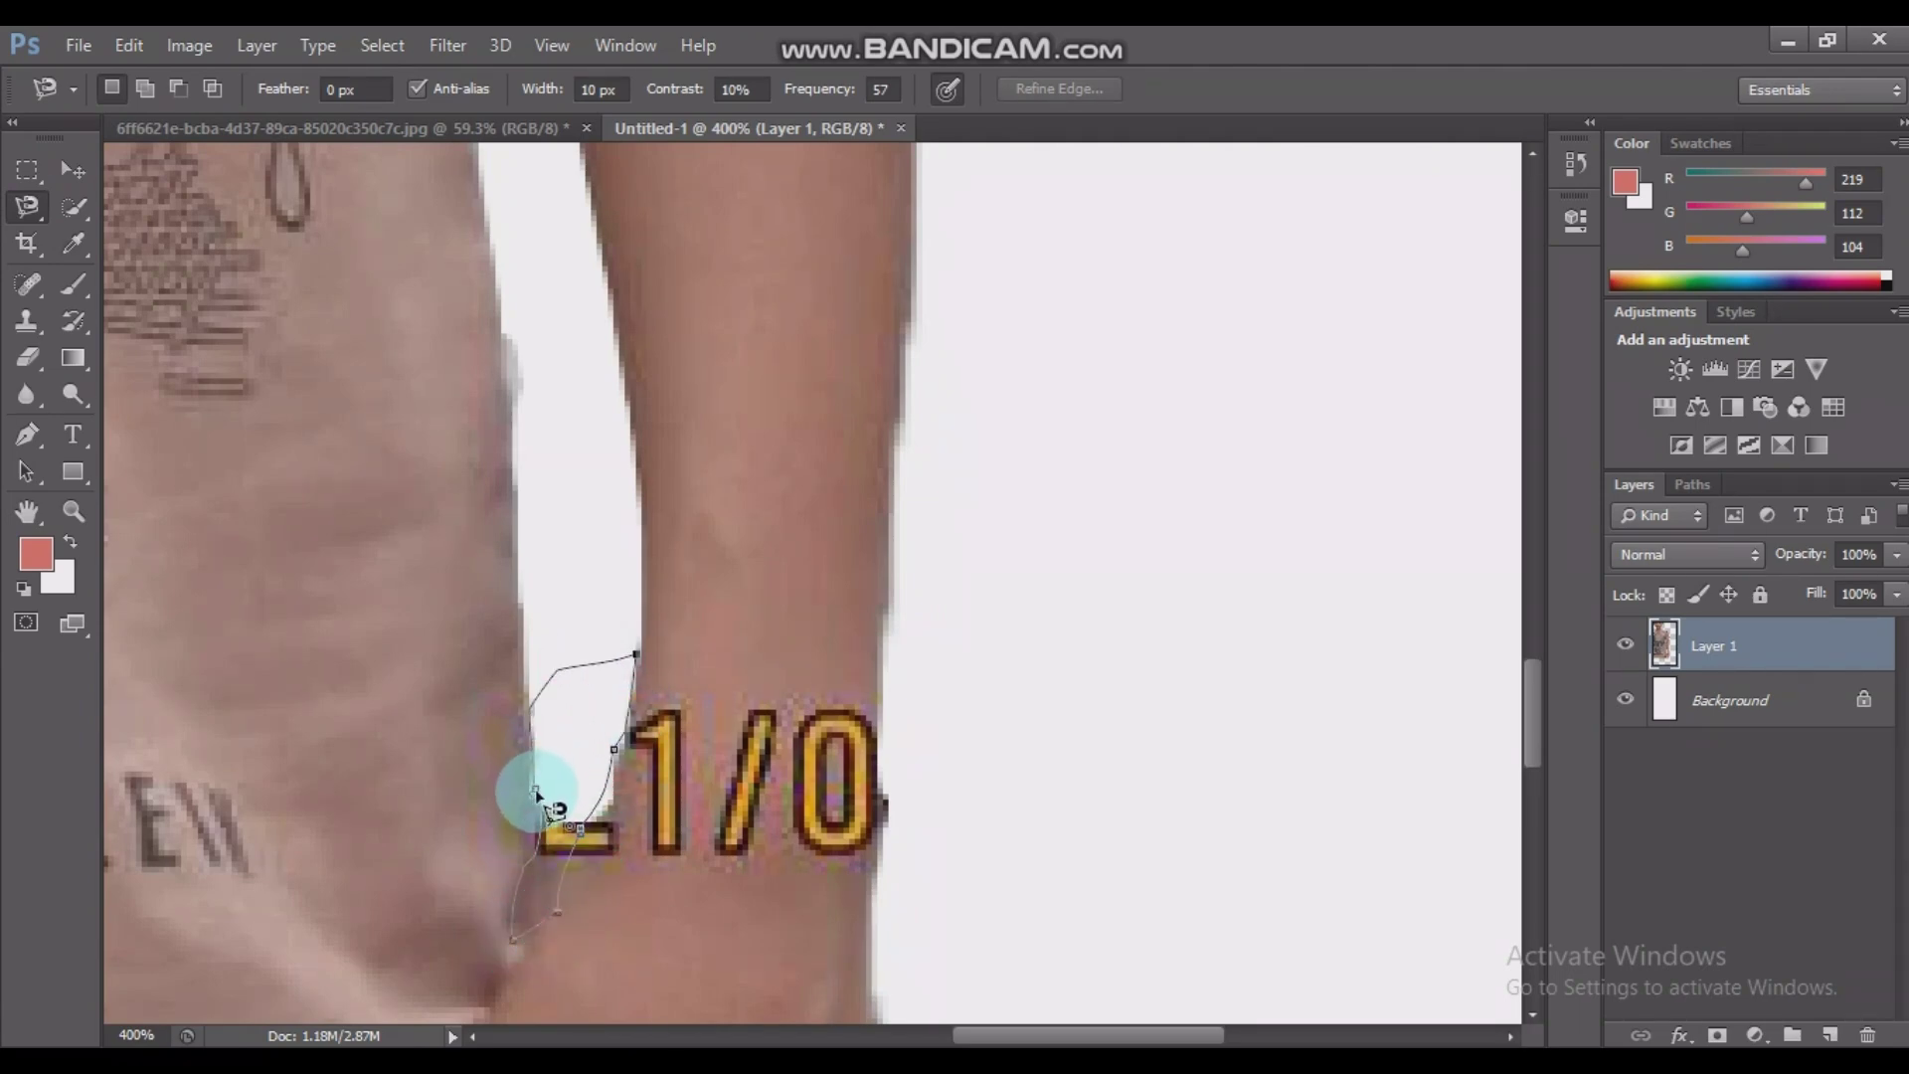
click(541, 800)
key(Delete)
key(ctrl+d)
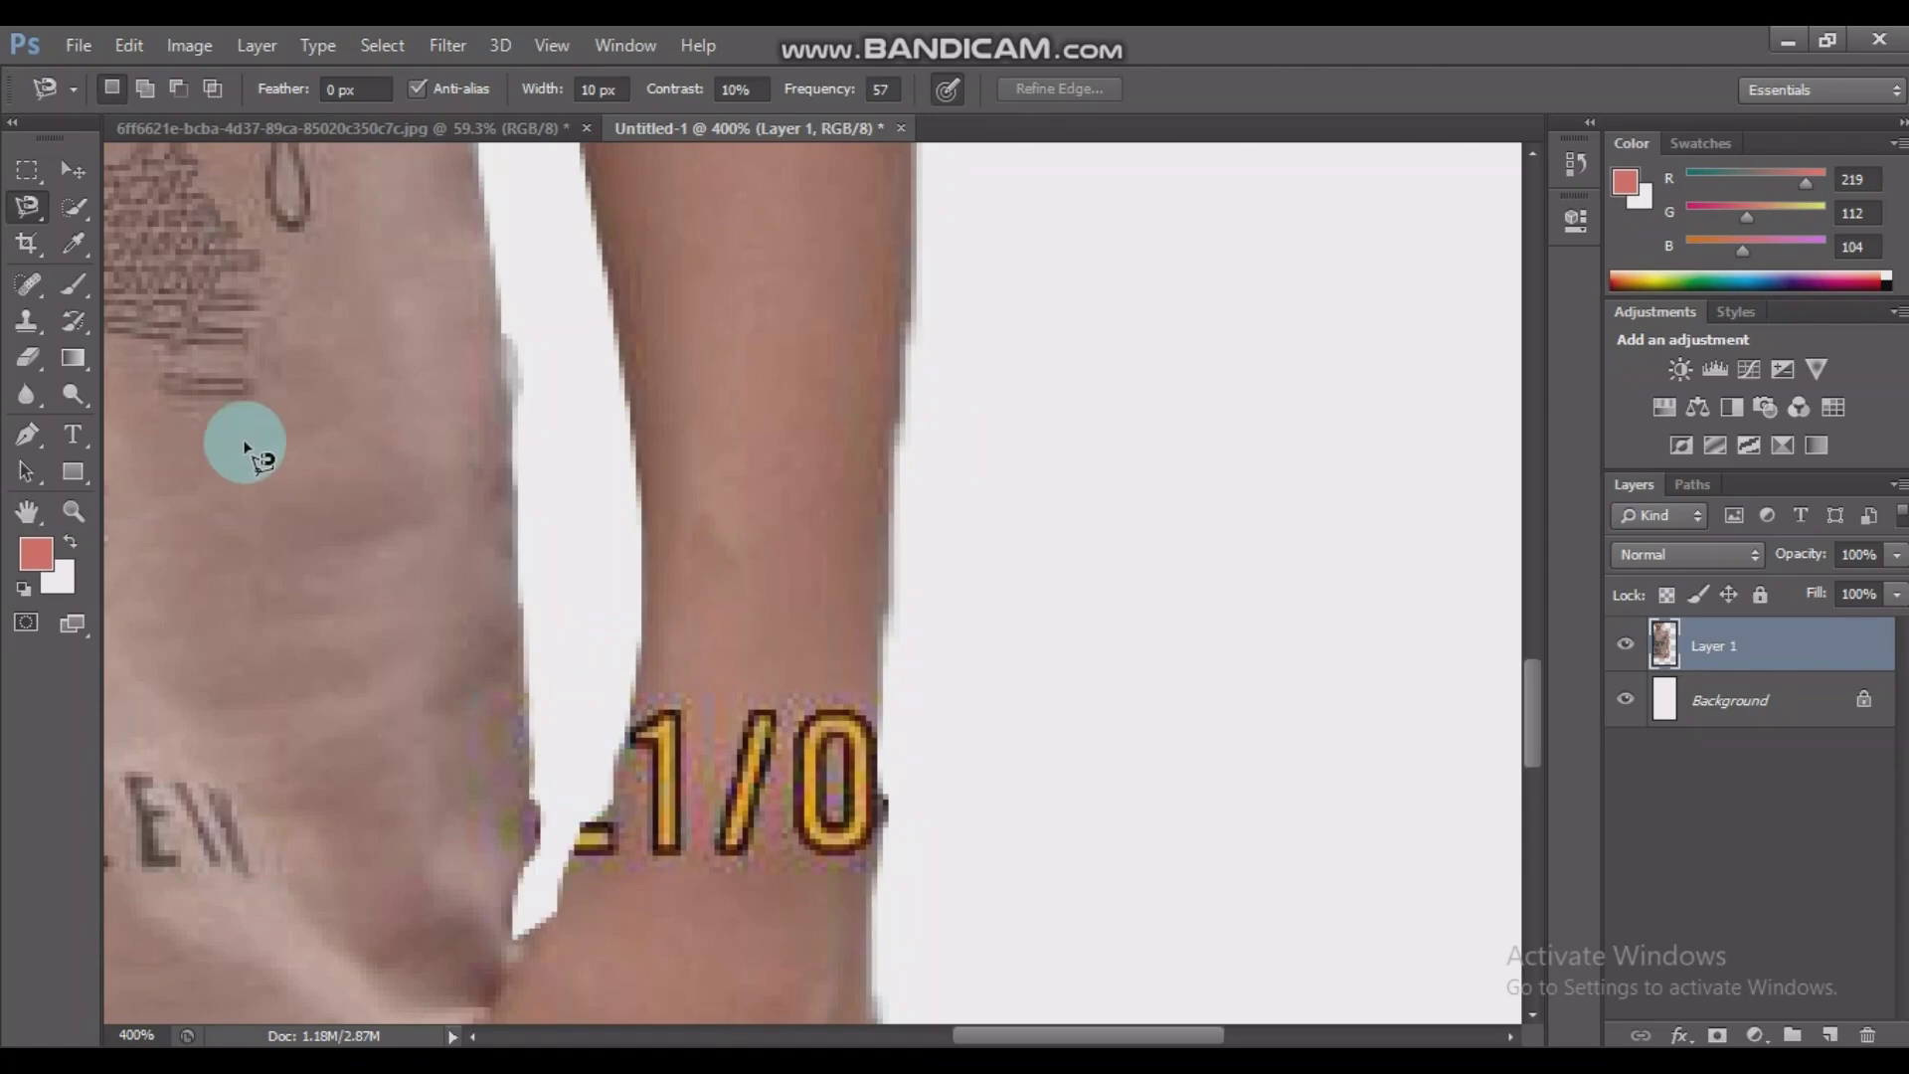
Shift the layer up to show more of the shirt hem, and trim the small bump on the shirt edge beside the left wrist using the Magnetic Lasso
click(73, 170)
drag(661, 810, 994, 661)
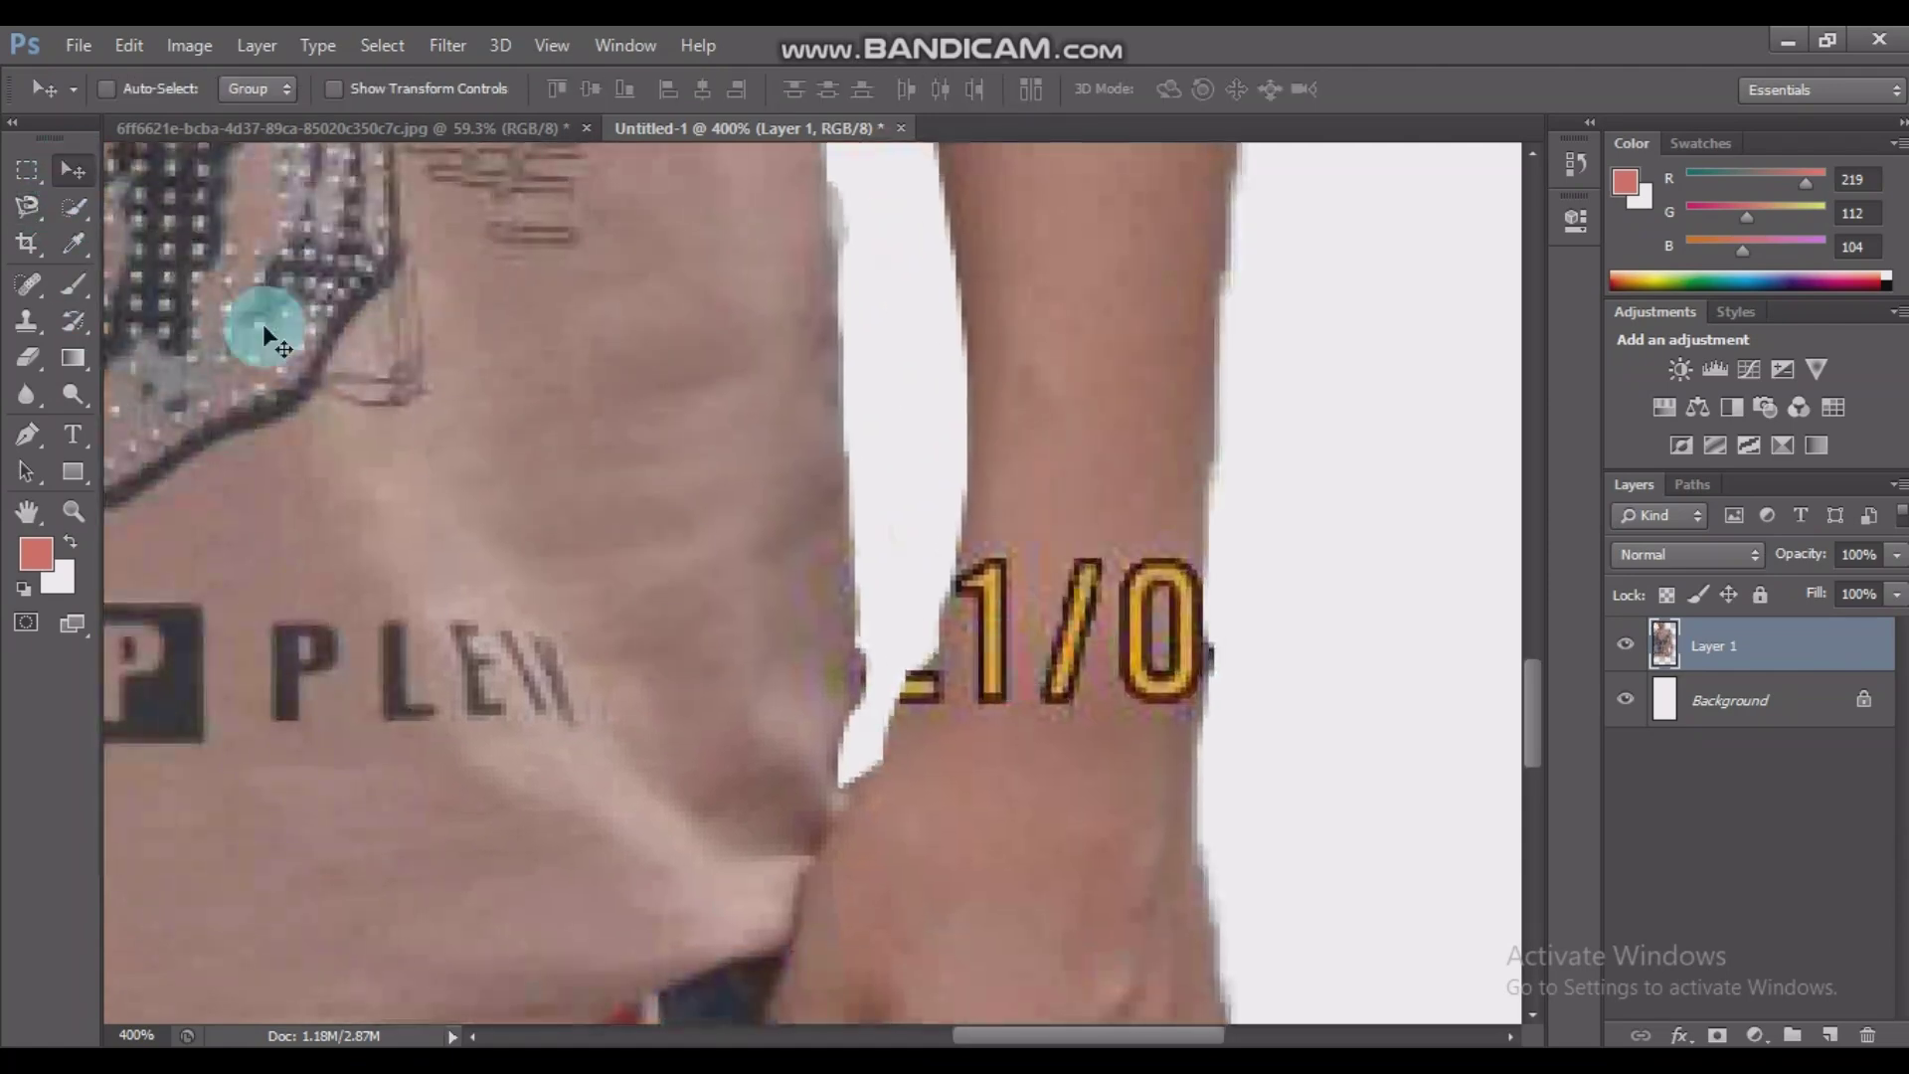
click(27, 206)
drag(894, 608, 867, 720)
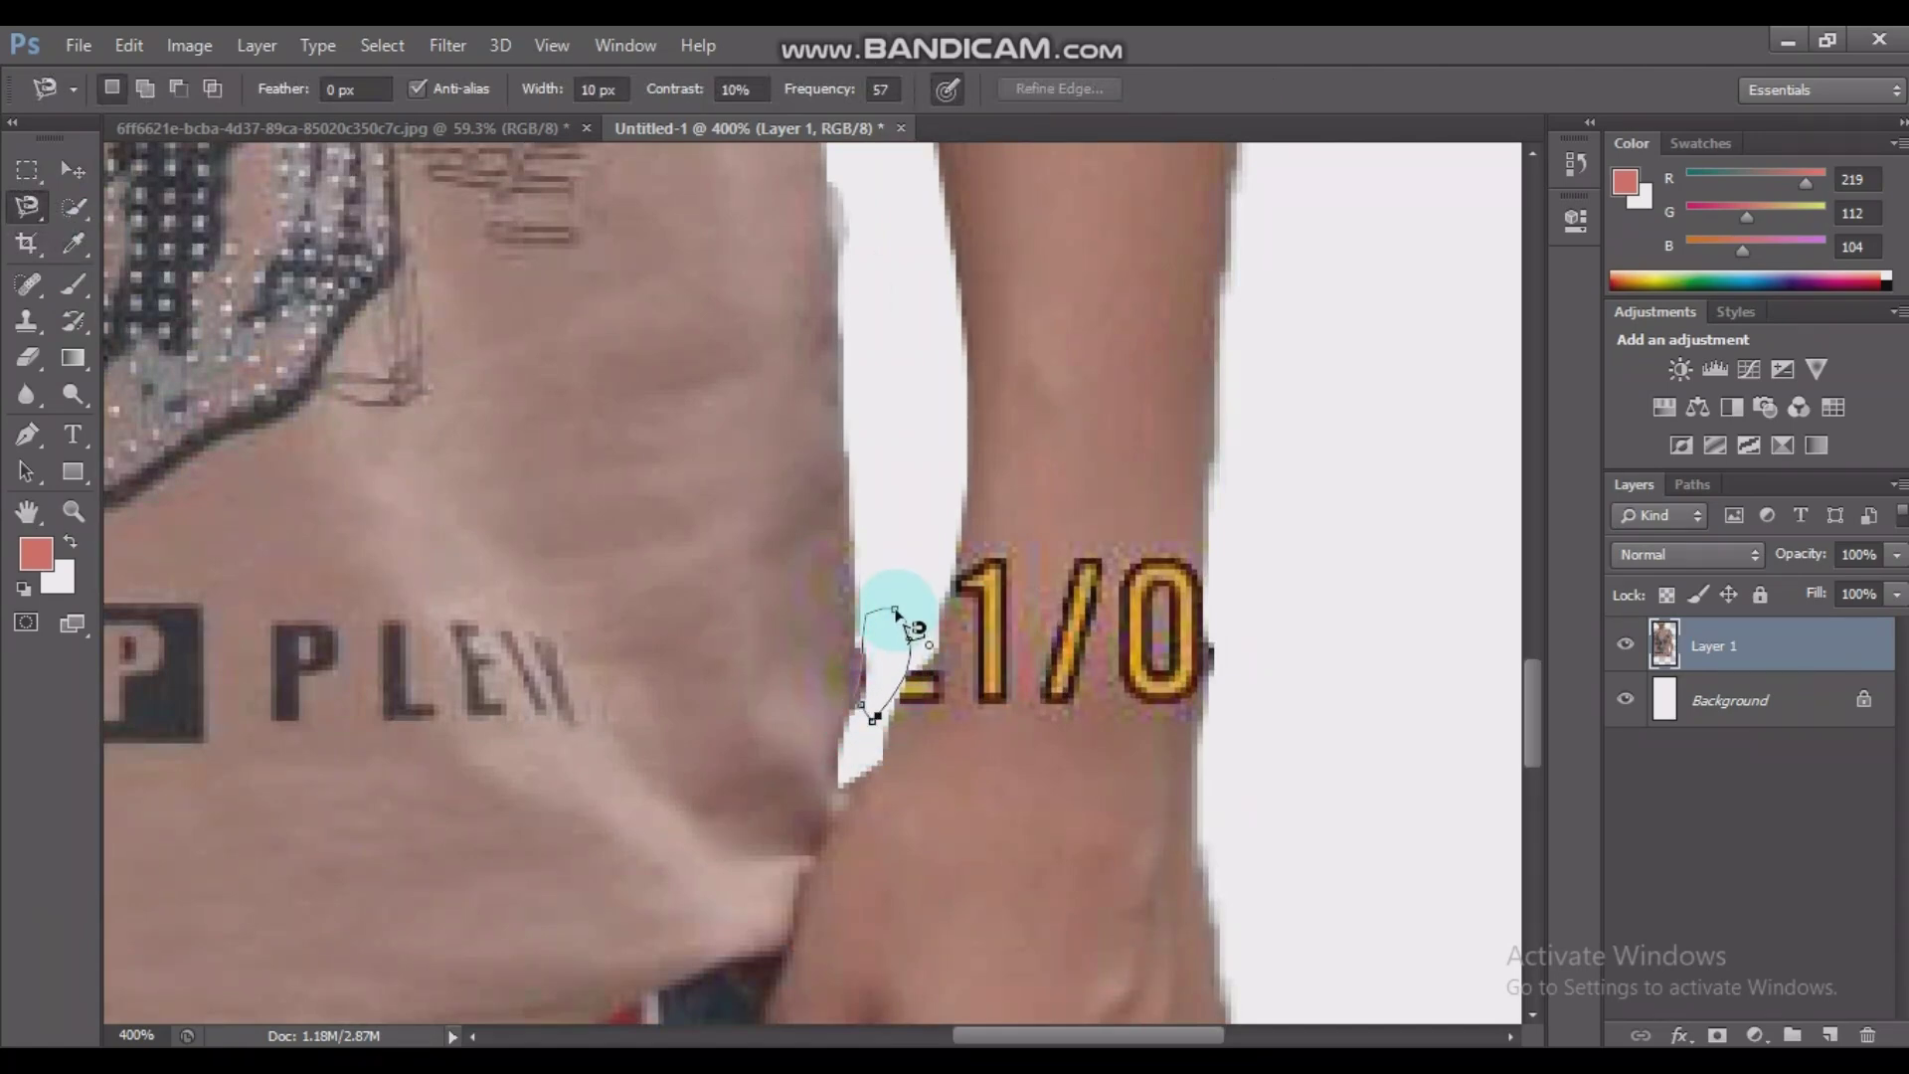
key(Escape)
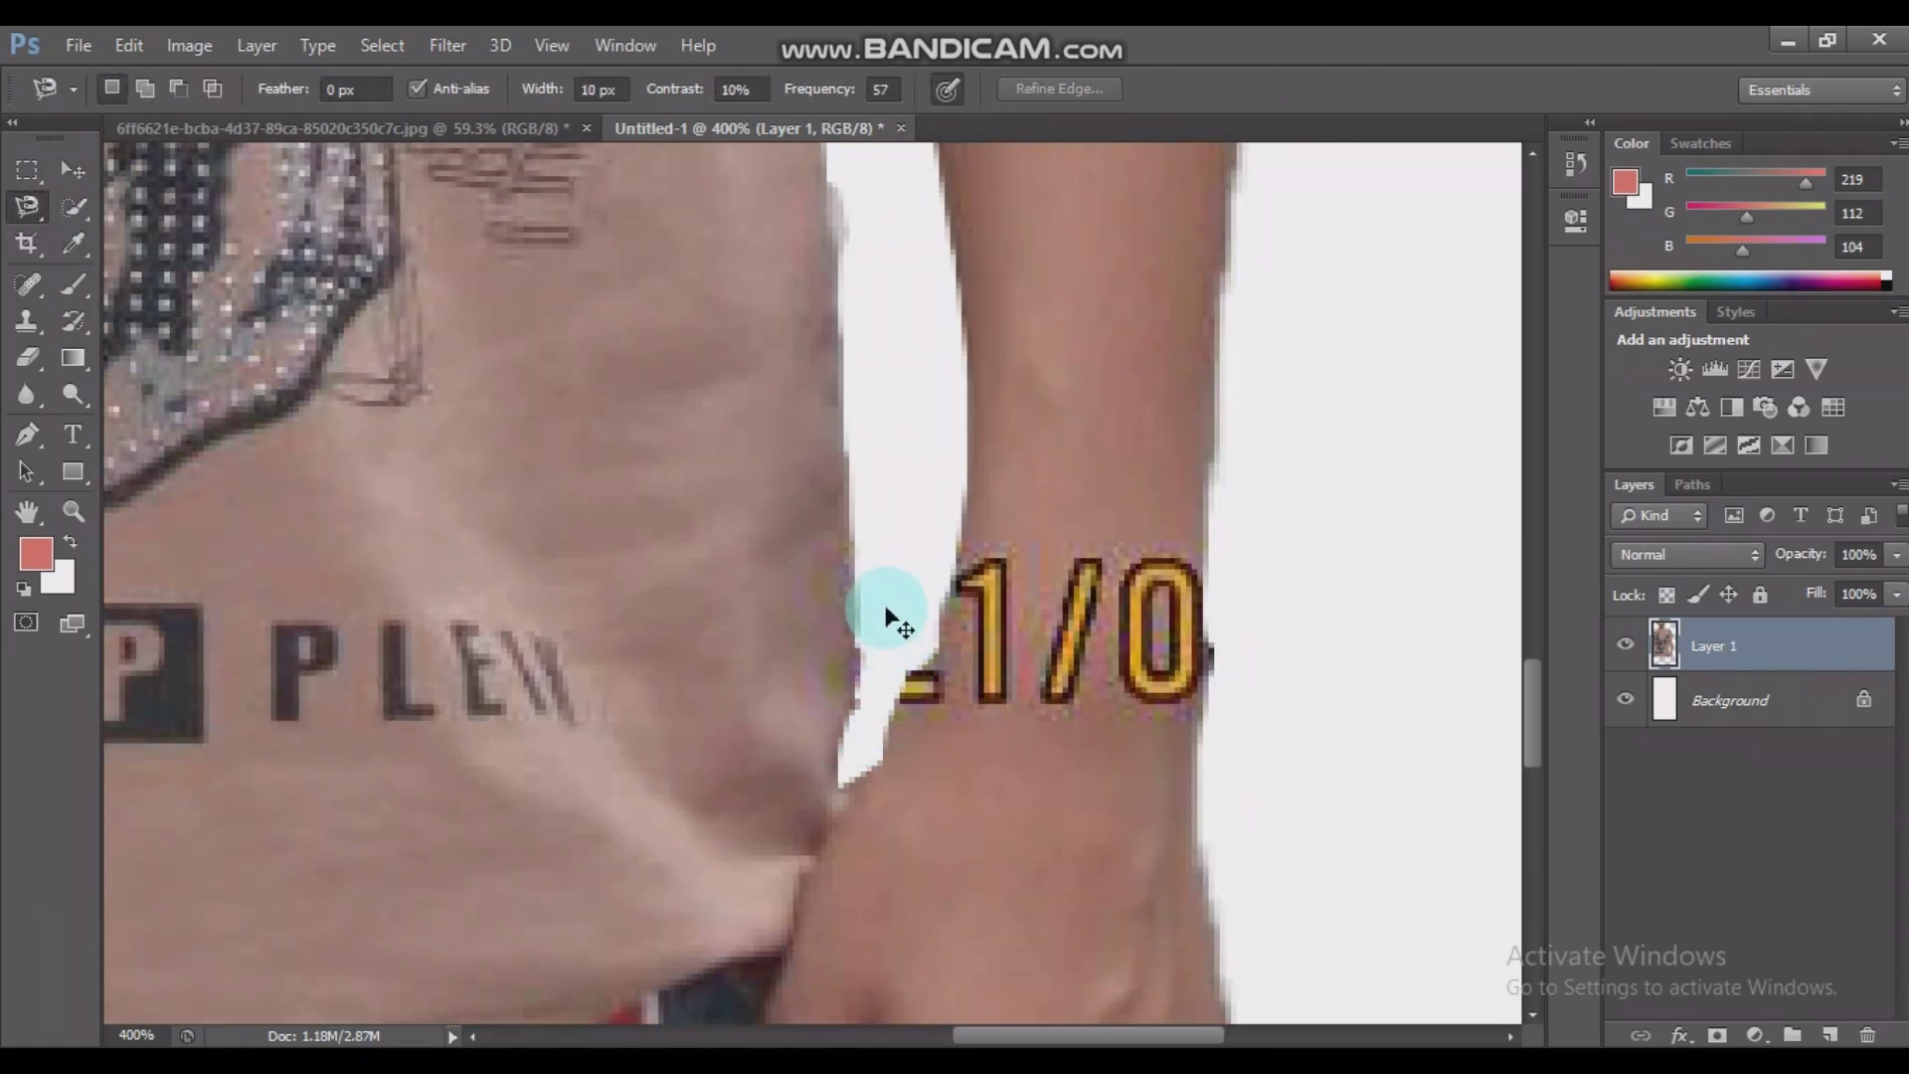
Reposition the boy's layer on the white document and scale it down to about 81% using Free Transform
key(ctrl+0)
click(72, 170)
drag(821, 472, 786, 531)
key(ctrl+t)
drag(1036, 953, 924, 779)
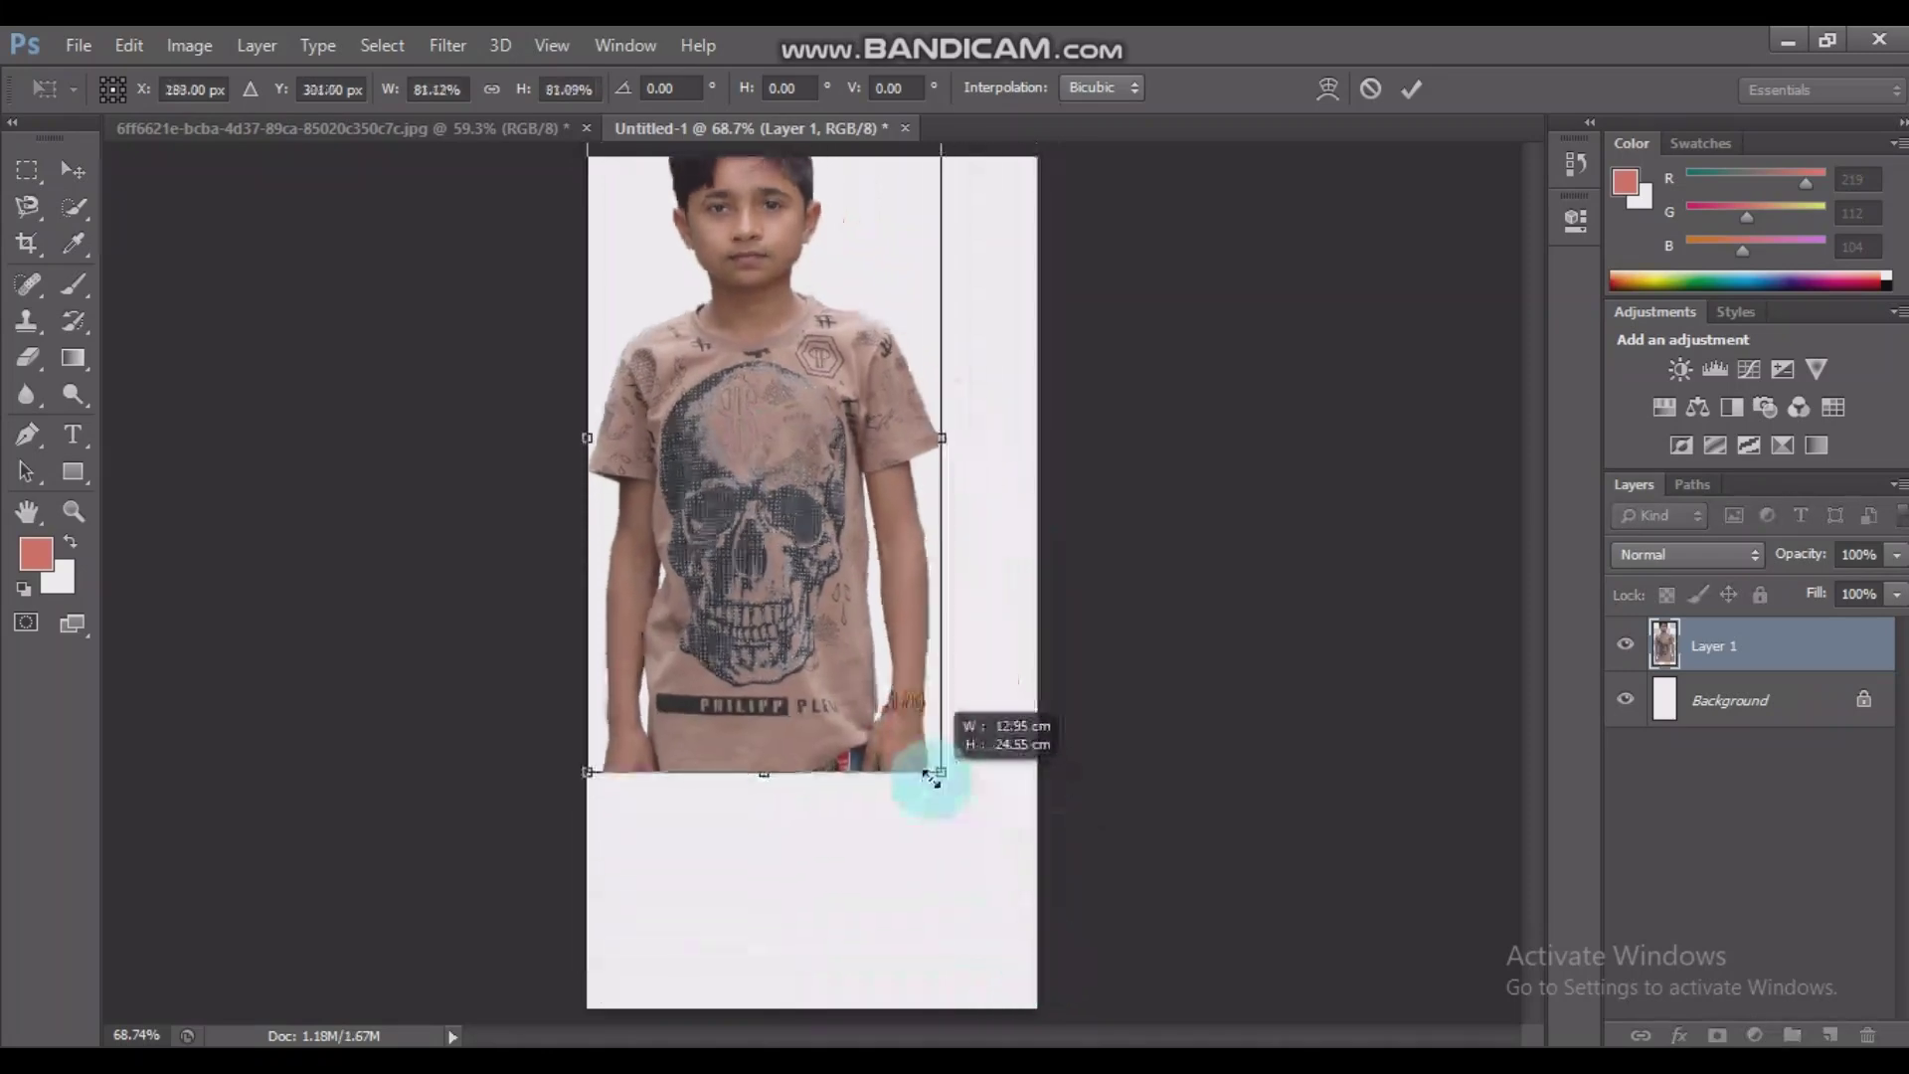